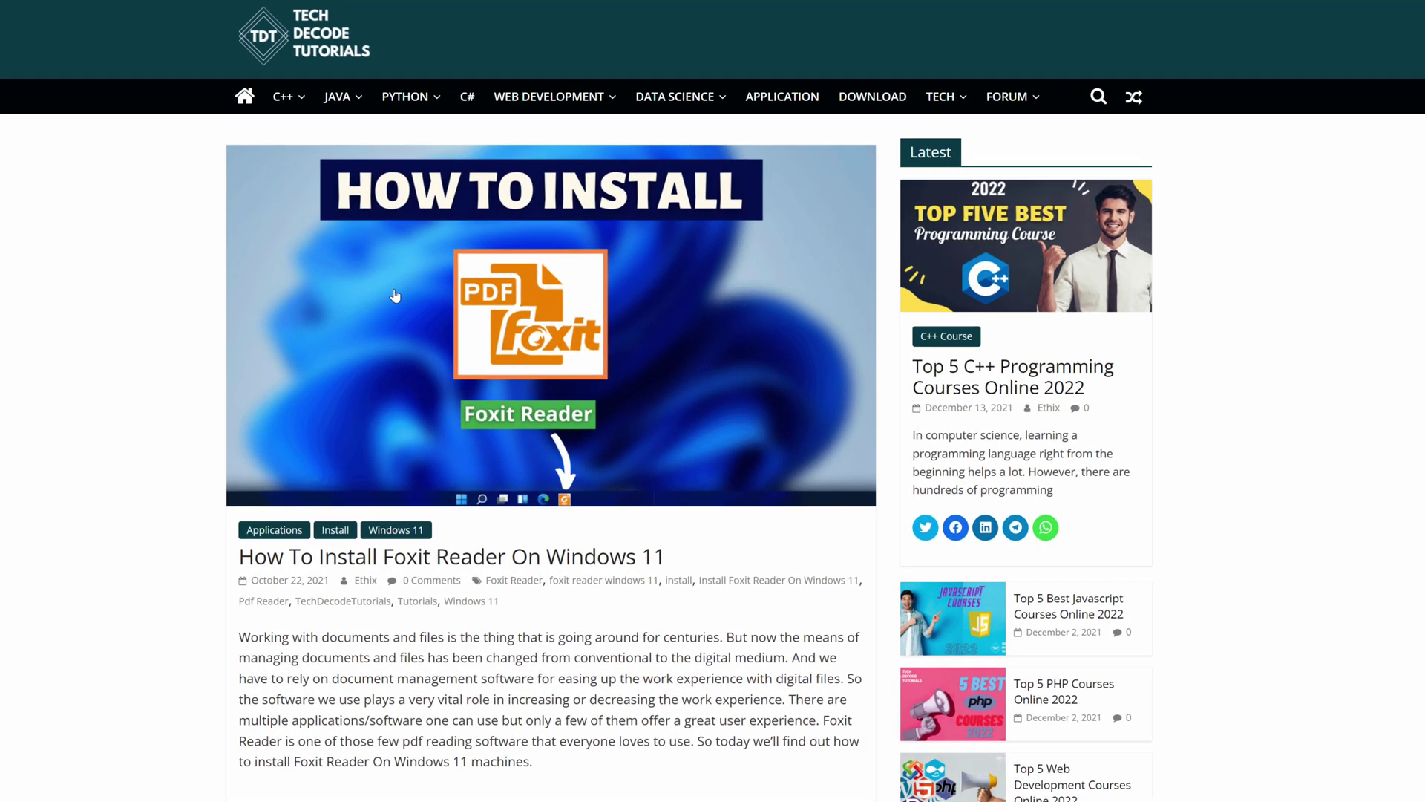
- Scroll through the article's Step 1 download and Step 2 installation sections, highlighting both headings
{"action": "scroll", "coordinate": [395, 295], "scroll_direction": "down", "scroll_amount": 10}
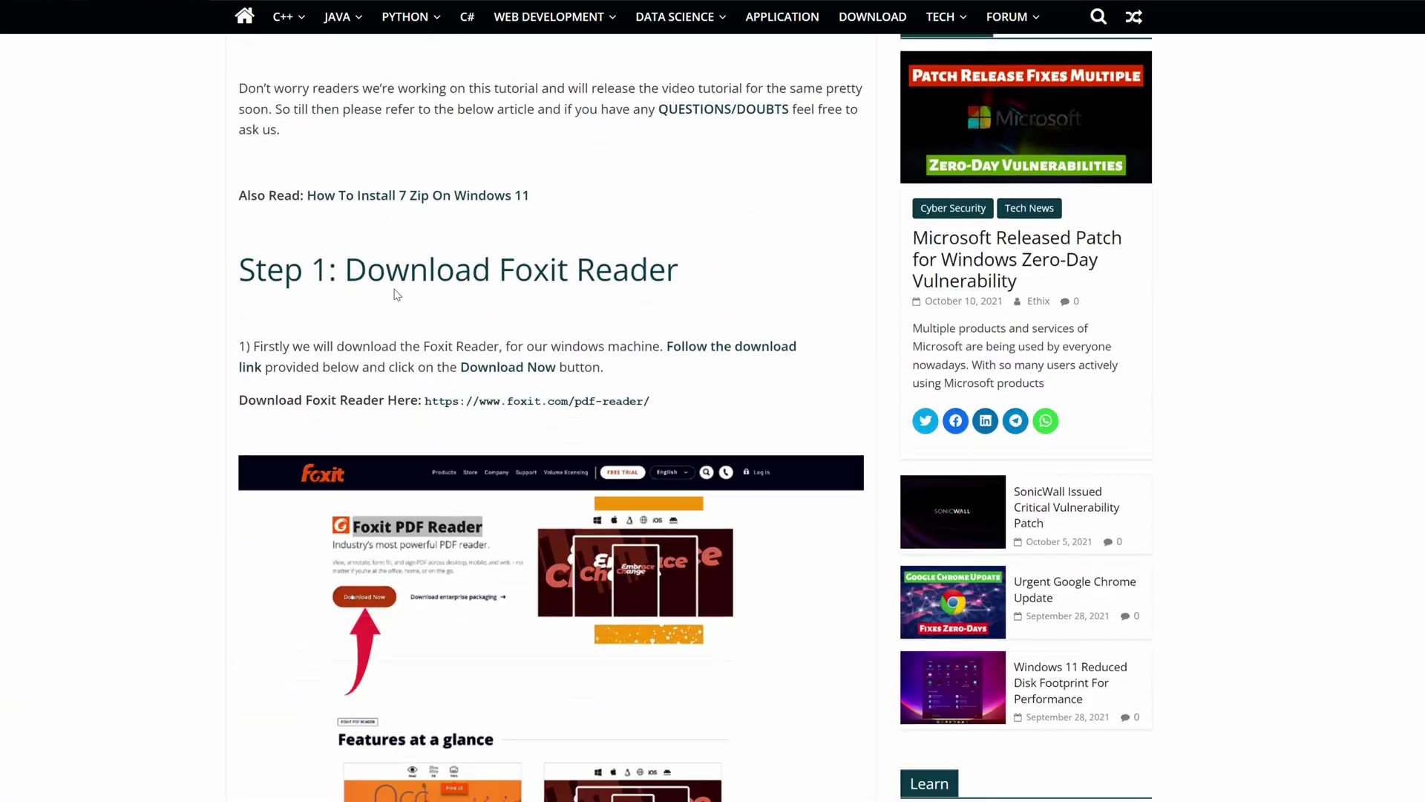
{"action": "left_click_drag", "start_coordinate": [245, 245], "coordinate": [693, 263]}
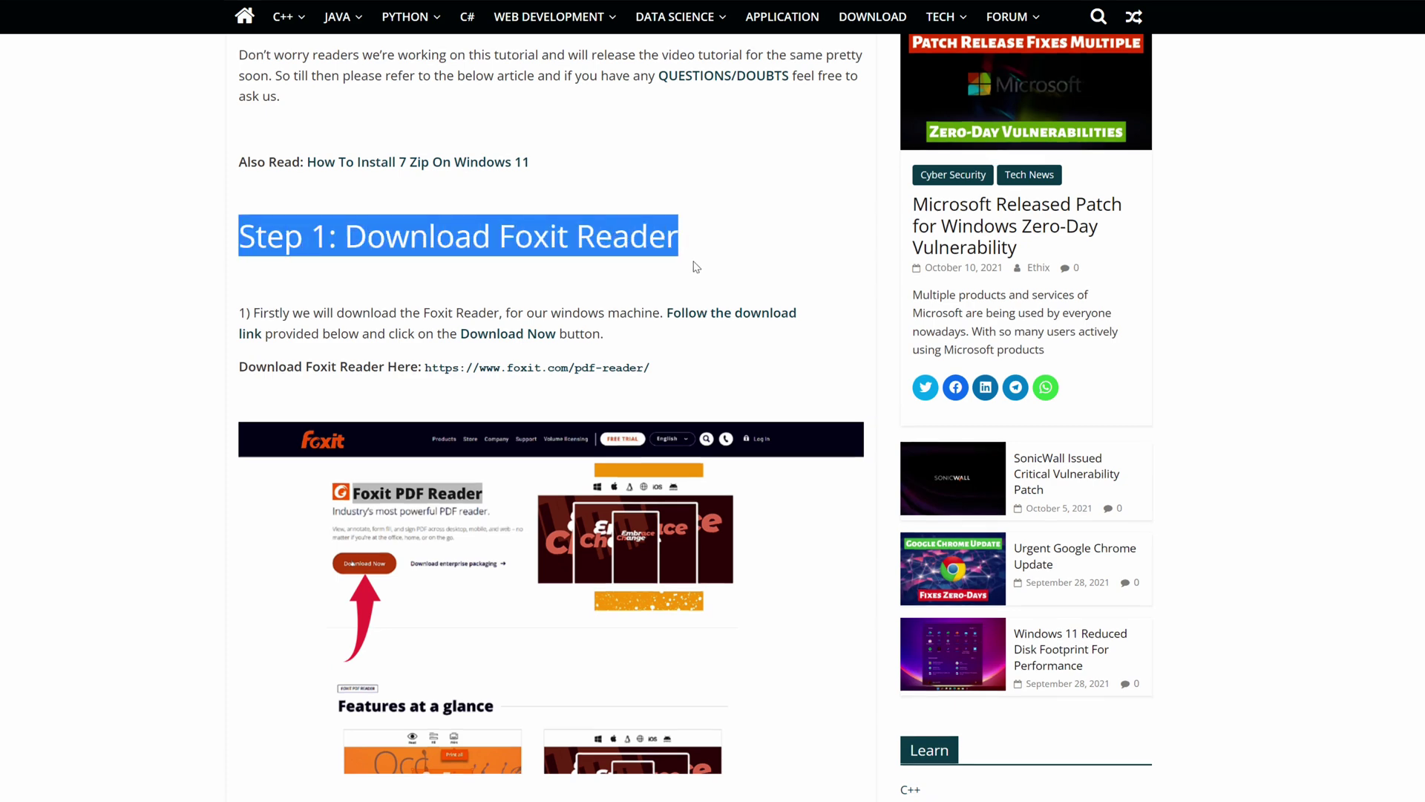
{"action": "scroll", "coordinate": [695, 265], "scroll_direction": "down", "scroll_amount": 9}
{"action": "scroll", "coordinate": [696, 266], "scroll_direction": "down", "scroll_amount": 1}
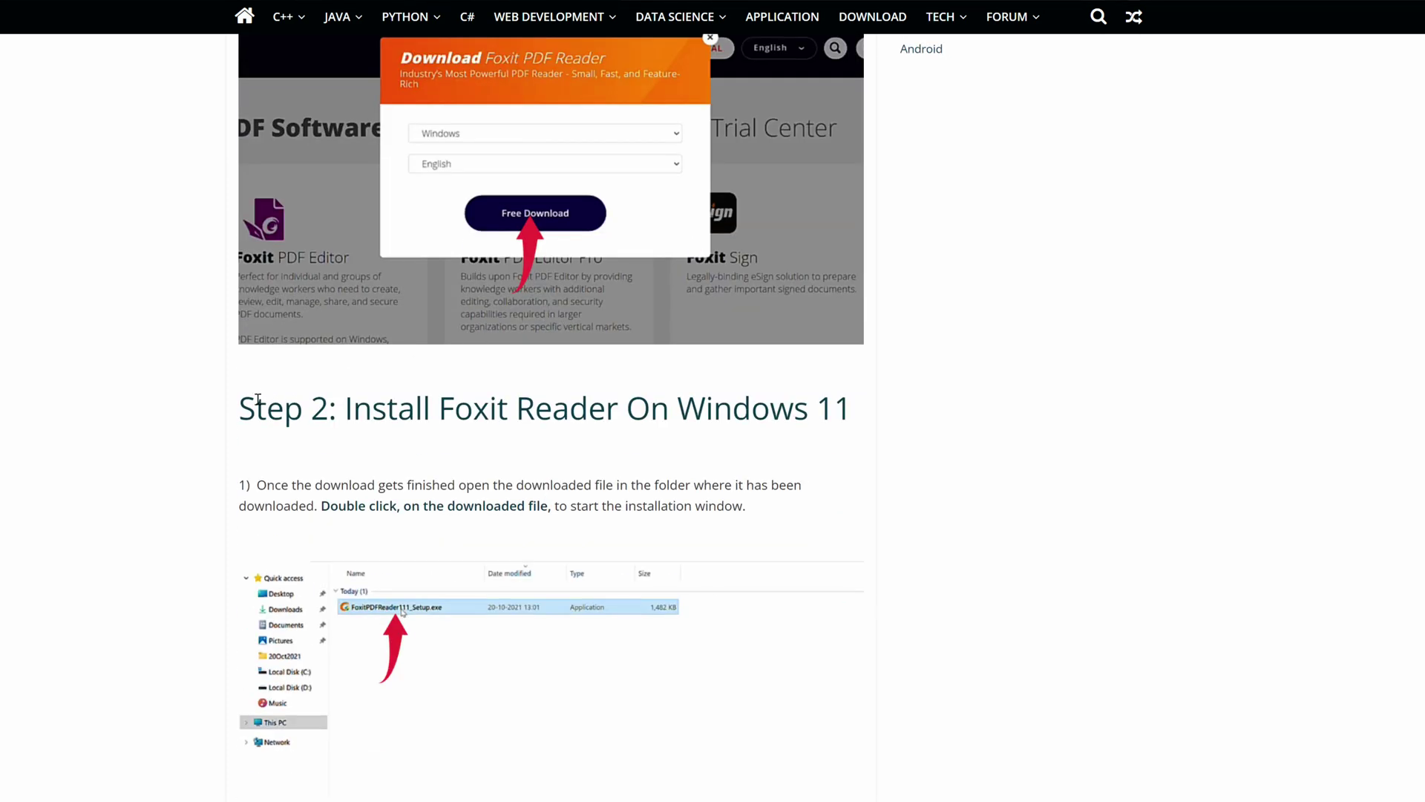
{"action": "left_click_drag", "start_coordinate": [239, 404], "coordinate": [842, 408]}
{"action": "scroll", "coordinate": [843, 407], "scroll_direction": "down", "scroll_amount": 15}
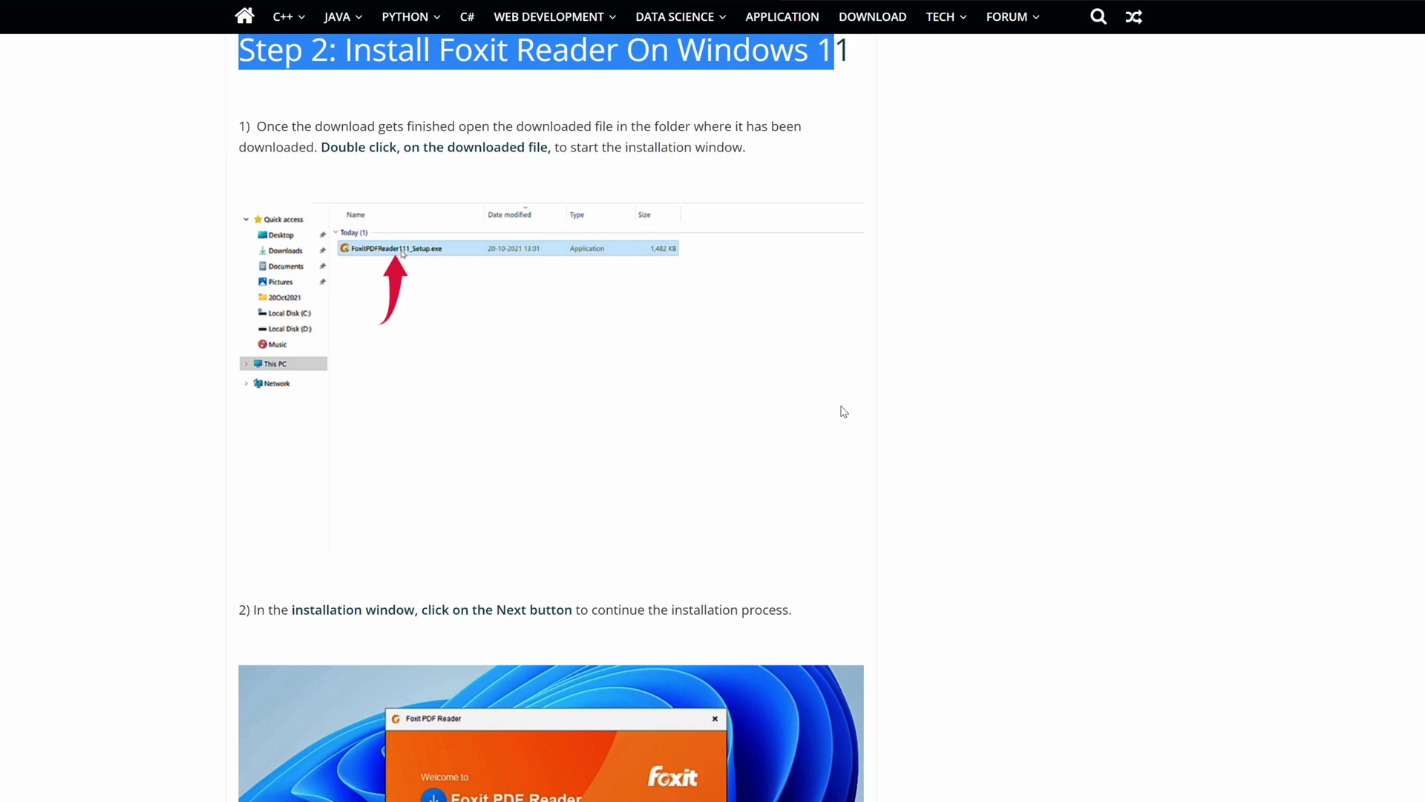
{"action": "scroll", "coordinate": [840, 407], "scroll_direction": "down", "scroll_amount": 10}
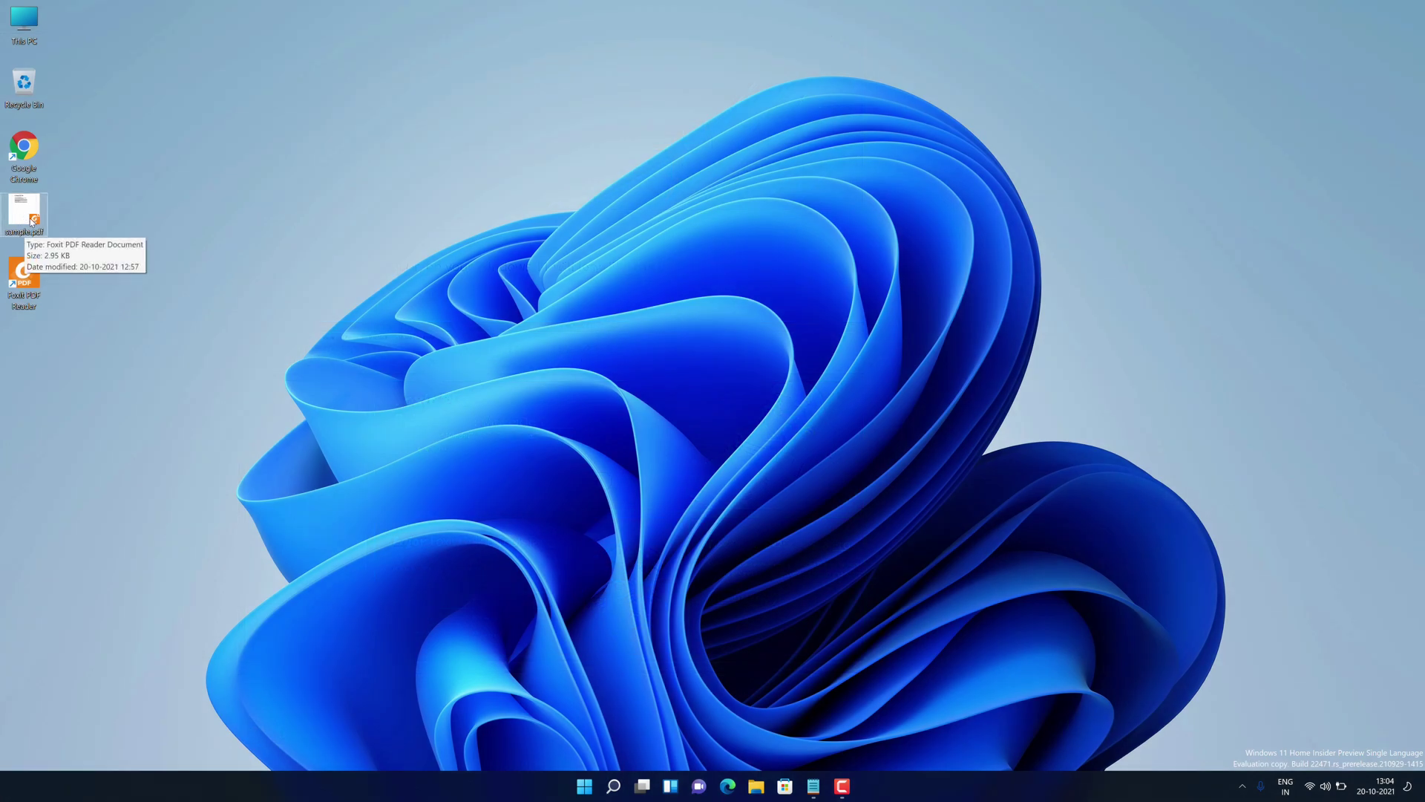
- Open sample.pdf from the desktop and scroll its 'A Simple PDF File' page
{"action": "left_click", "coordinate": [31, 220]}
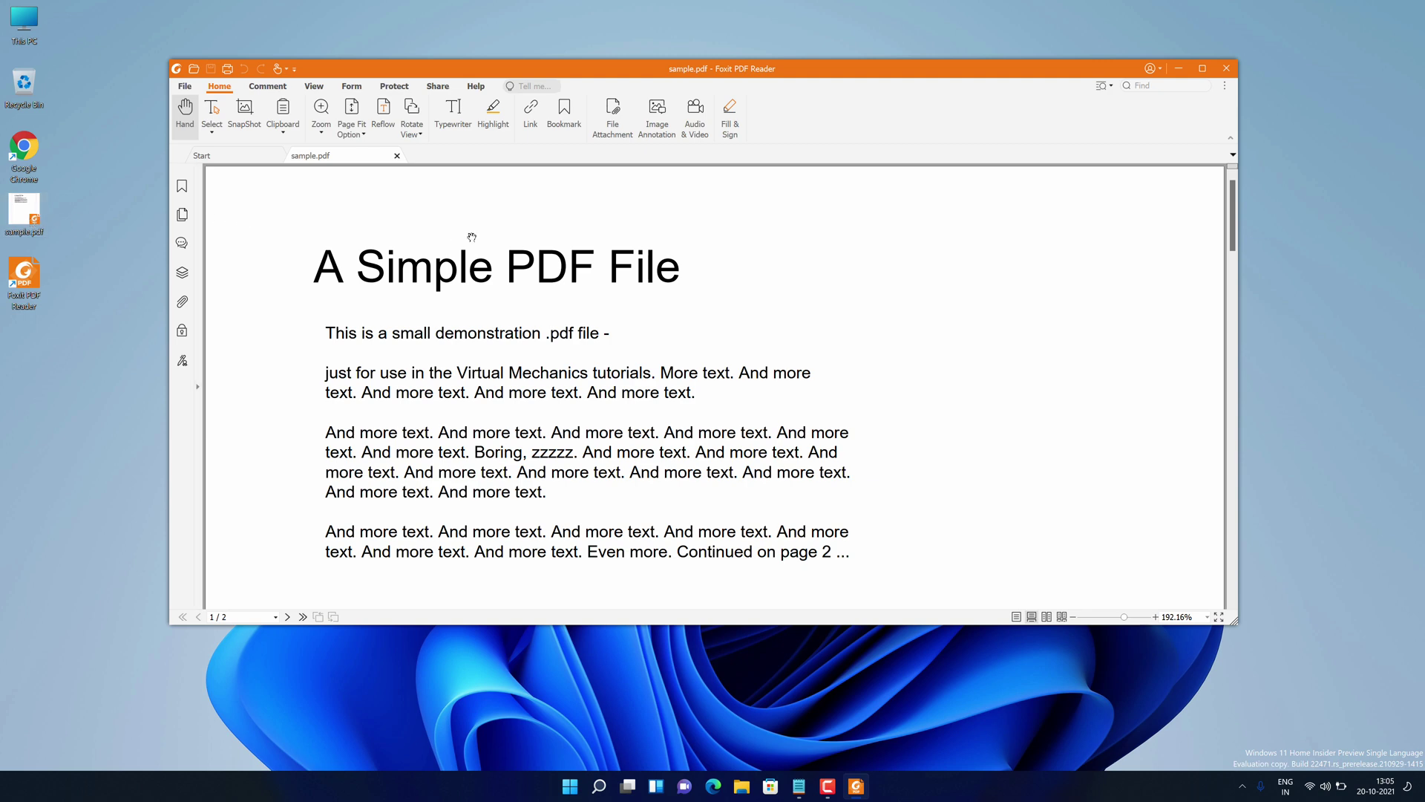
{"action": "scroll", "coordinate": [714, 289], "scroll_direction": "down", "scroll_amount": 3}
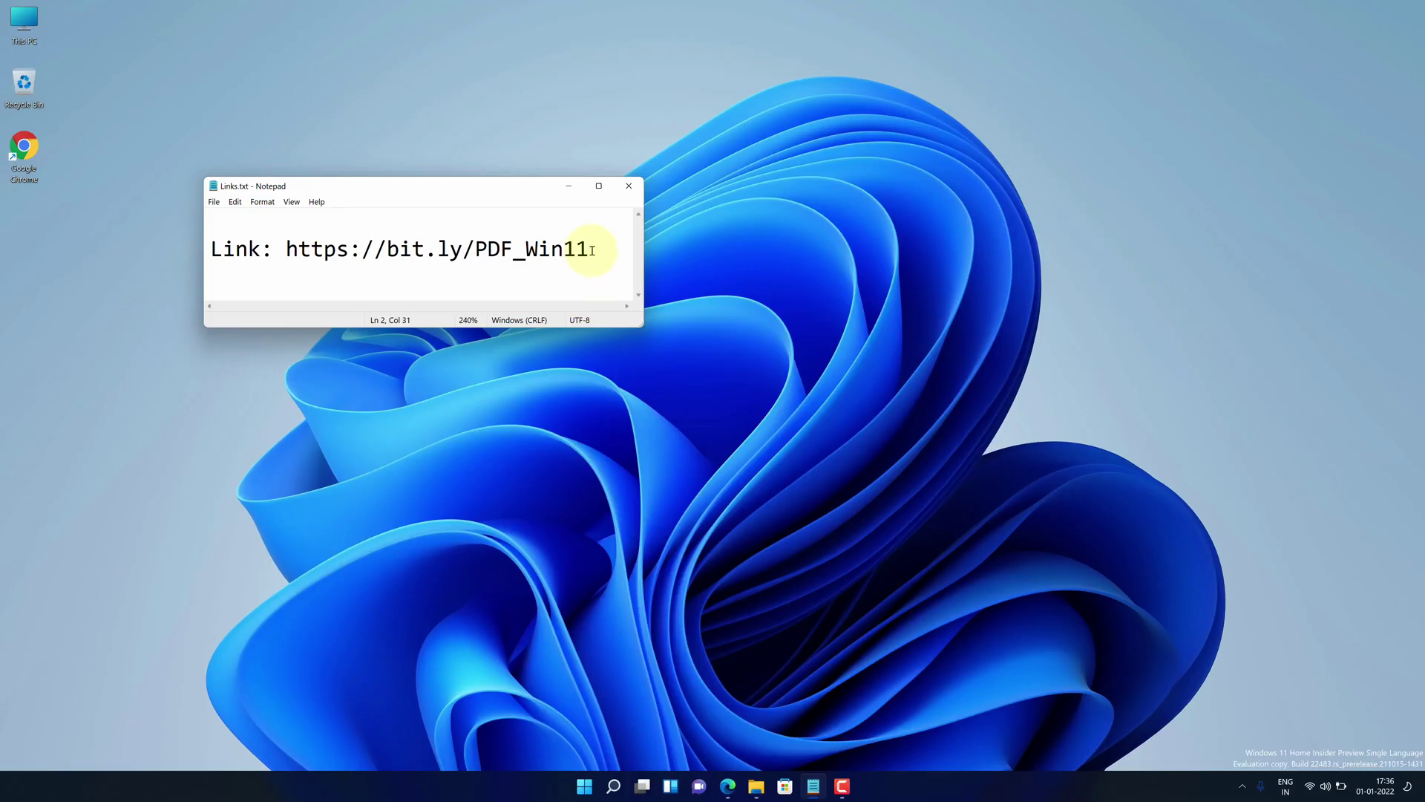
{"action": "left_click_drag", "start_coordinate": [590, 250], "coordinate": [287, 259]}
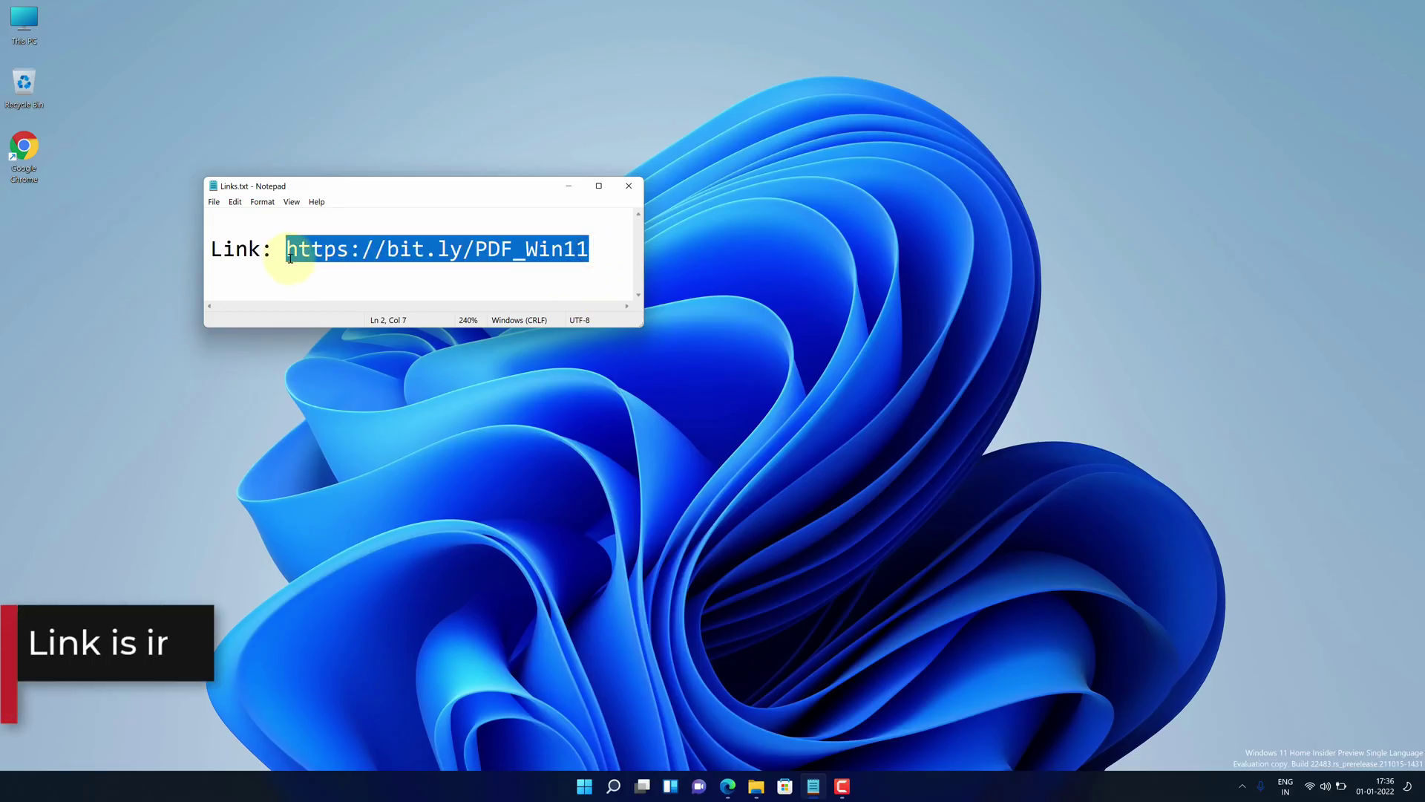
{"action": "right_click", "coordinate": [289, 258]}
{"action": "left_click", "coordinate": [311, 300]}
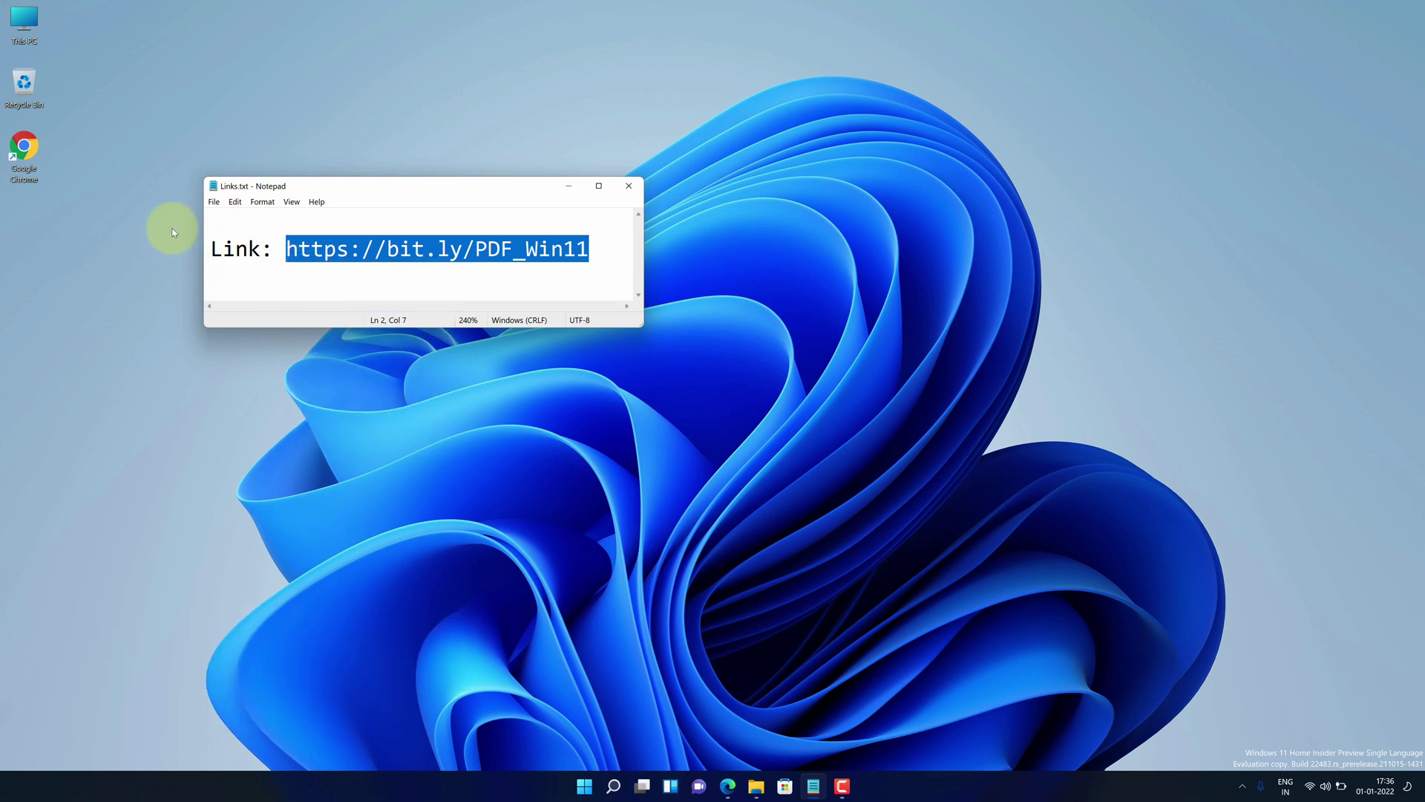
- Launch Chrome and go to the pasted bit.ly/PDF_Win11 address
{"action": "double_click", "coordinate": [25, 157]}
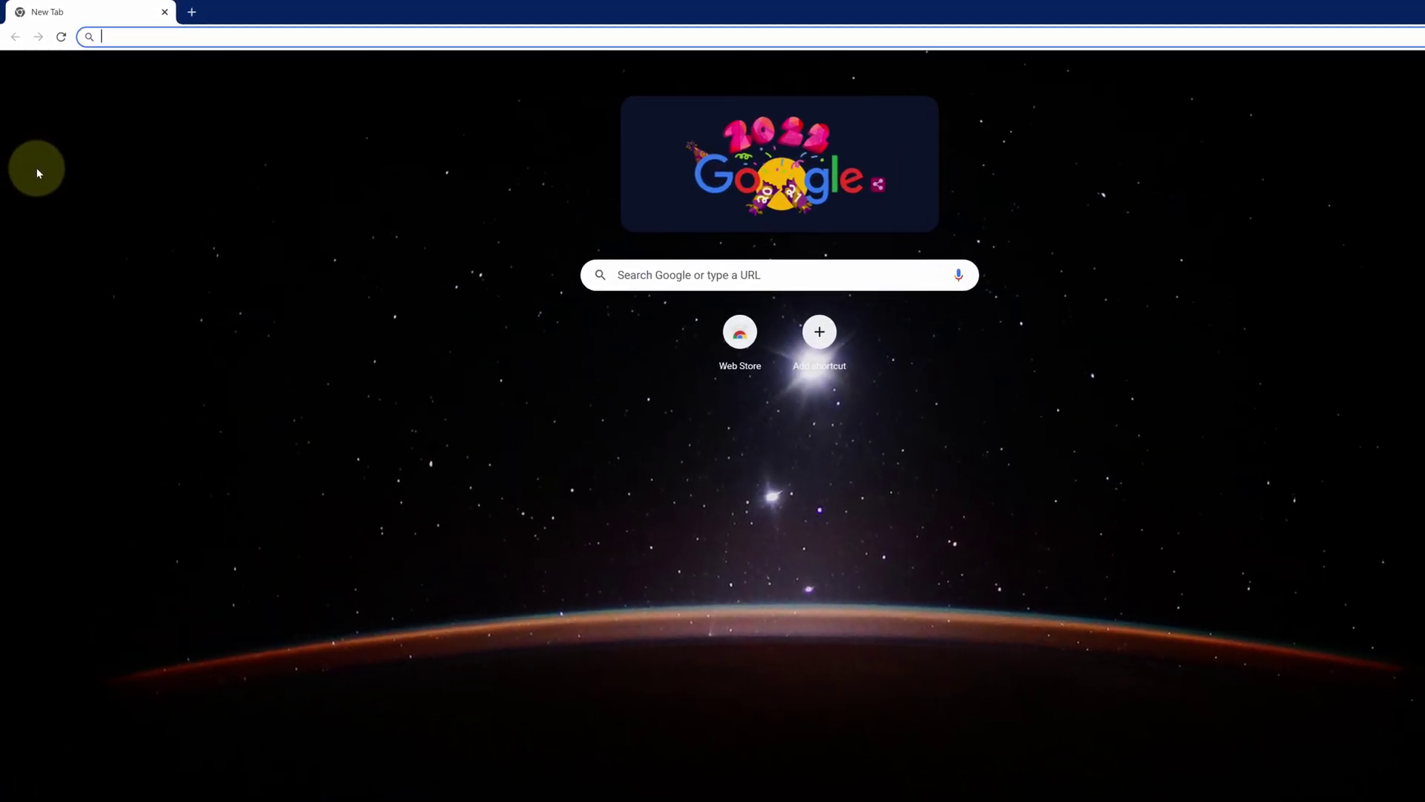
{"action": "right_click", "coordinate": [107, 37]}
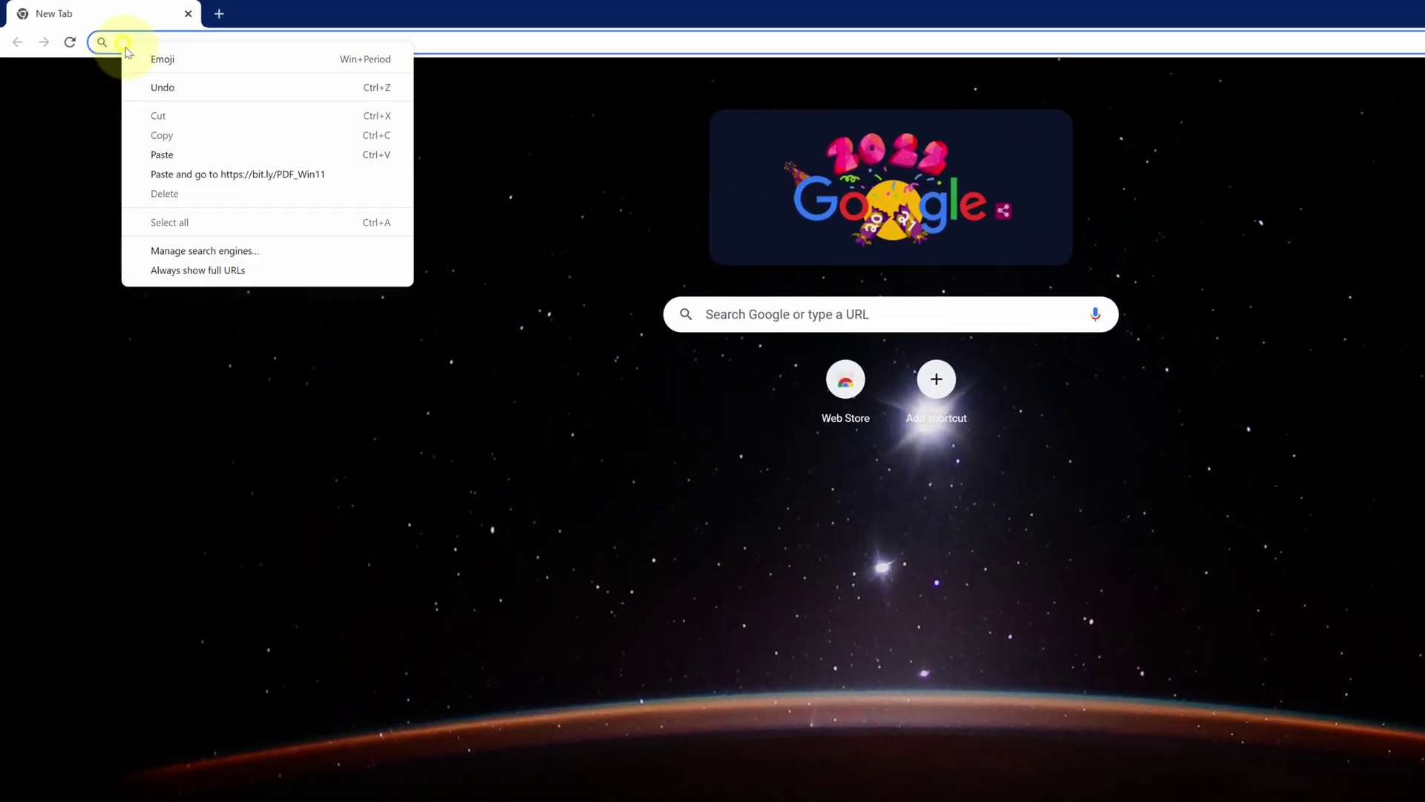
{"action": "left_click", "coordinate": [161, 153]}
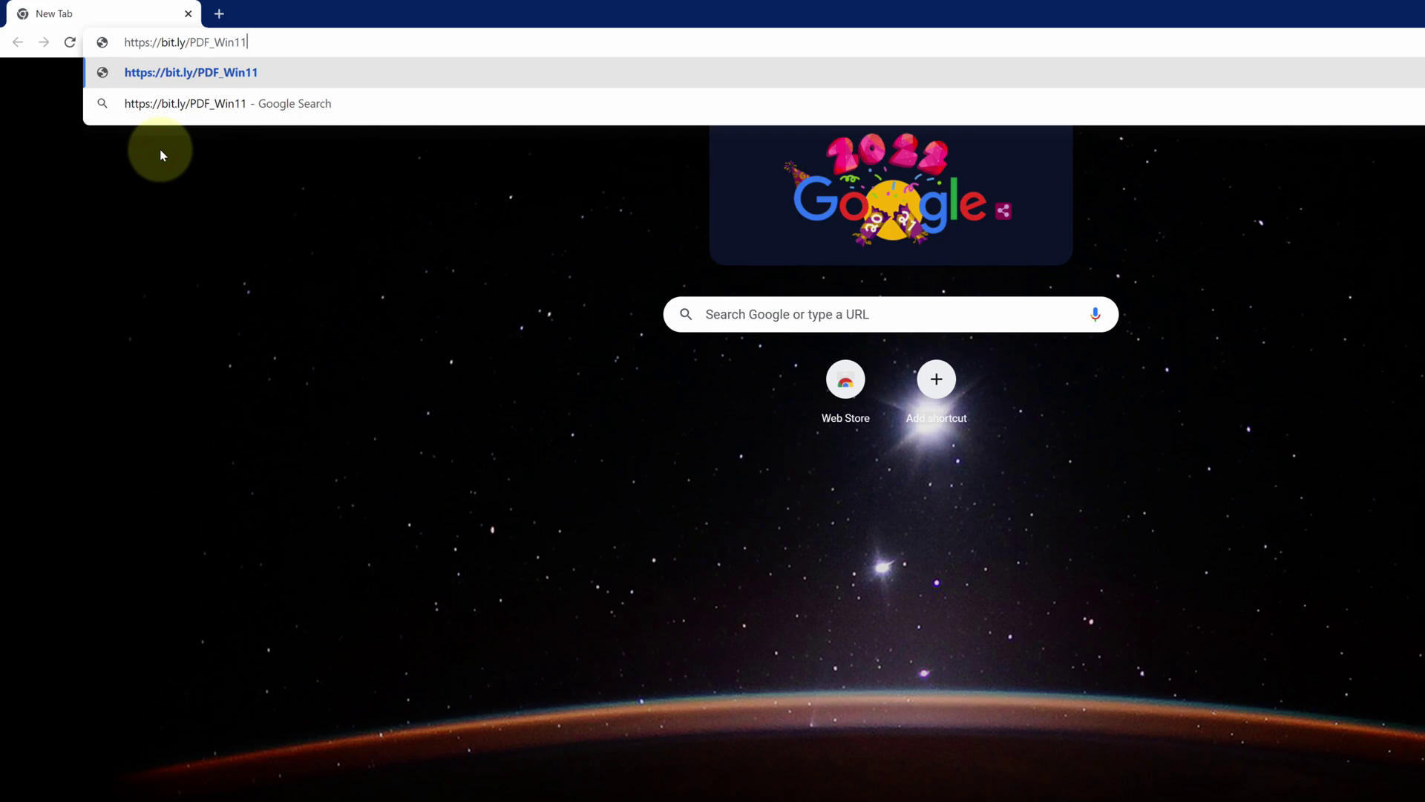
{"action": "key", "text": "Return"}
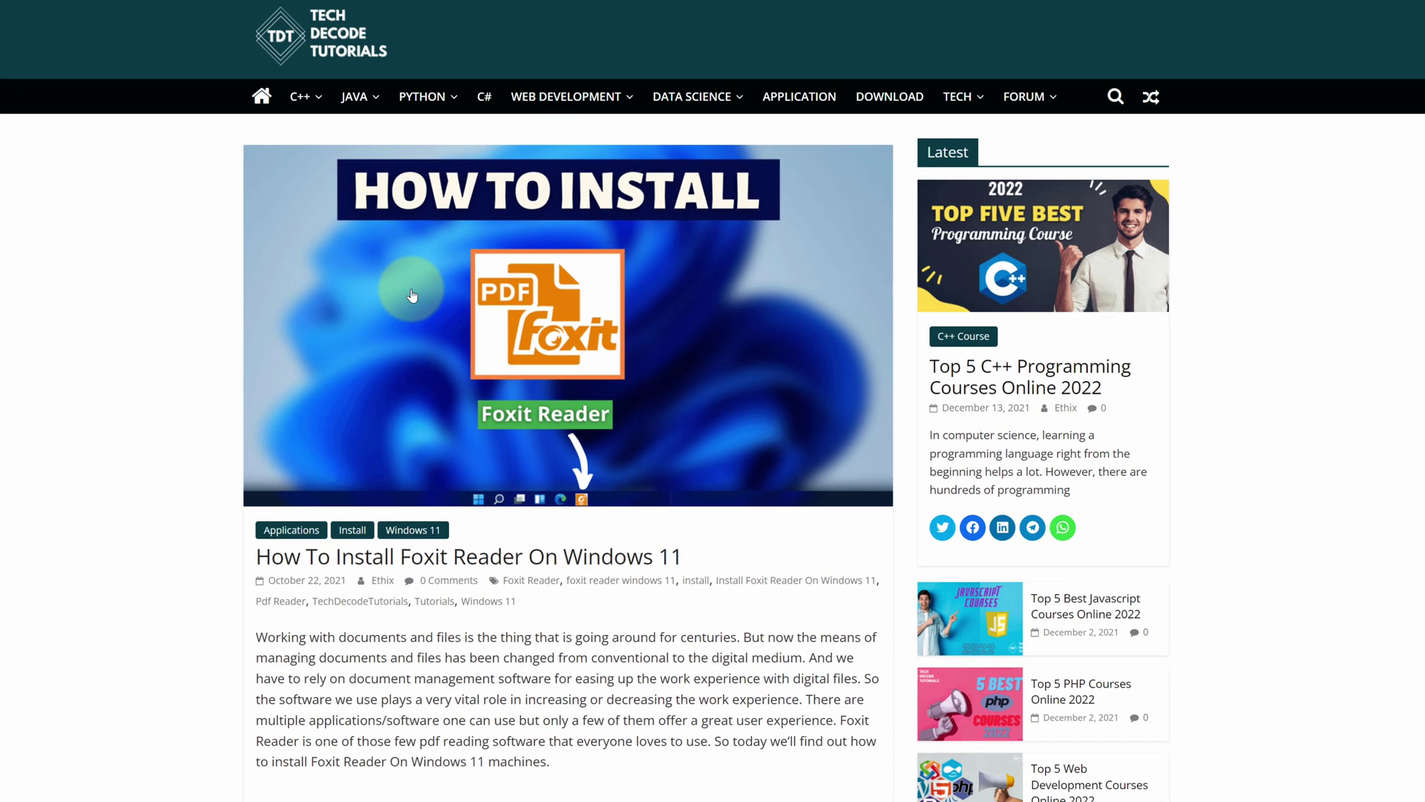
- Scroll down the article, highlighting the Step 1 and Step 2 headings
{"action": "scroll", "coordinate": [471, 289], "scroll_direction": "down", "scroll_amount": 2}
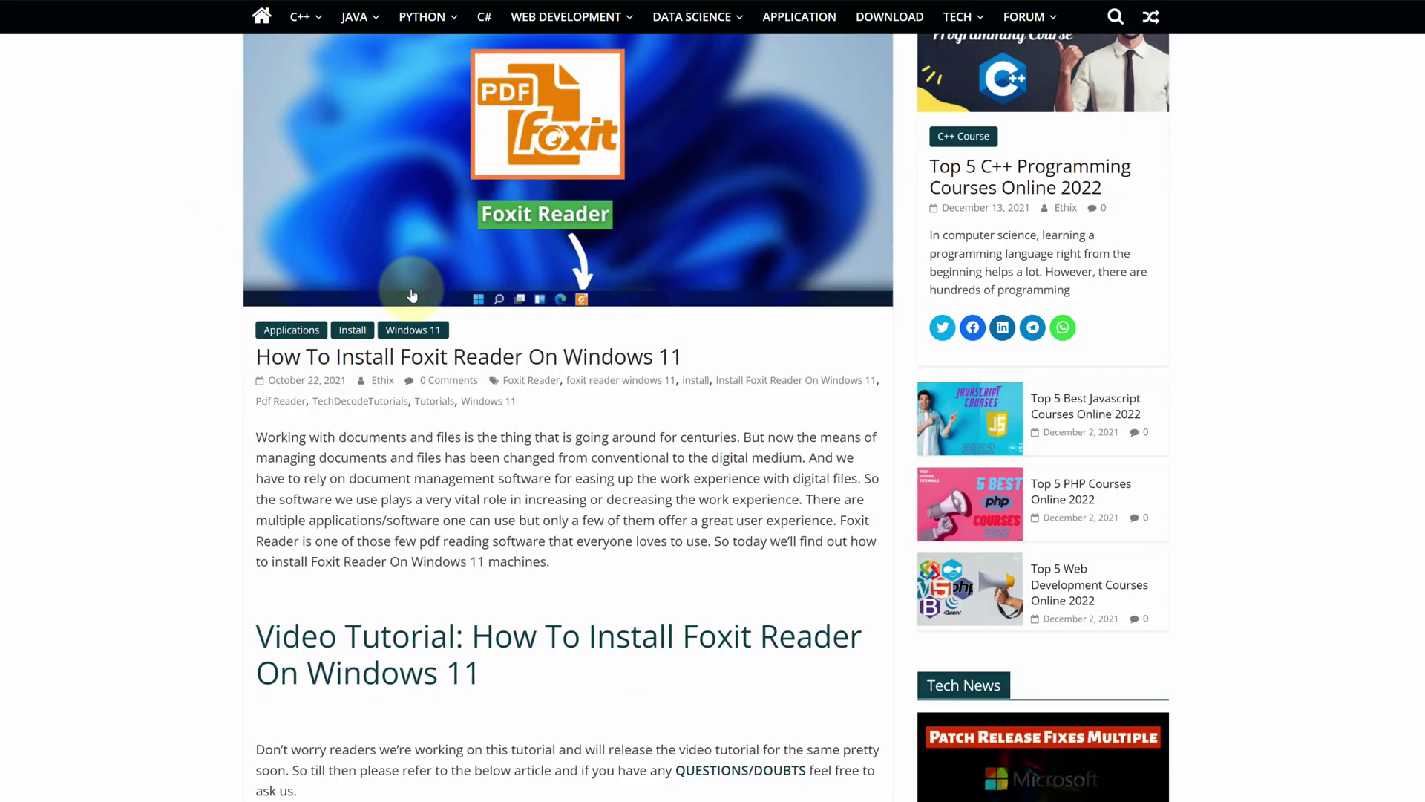
{"action": "scroll", "coordinate": [412, 295], "scroll_direction": "down", "scroll_amount": 8}
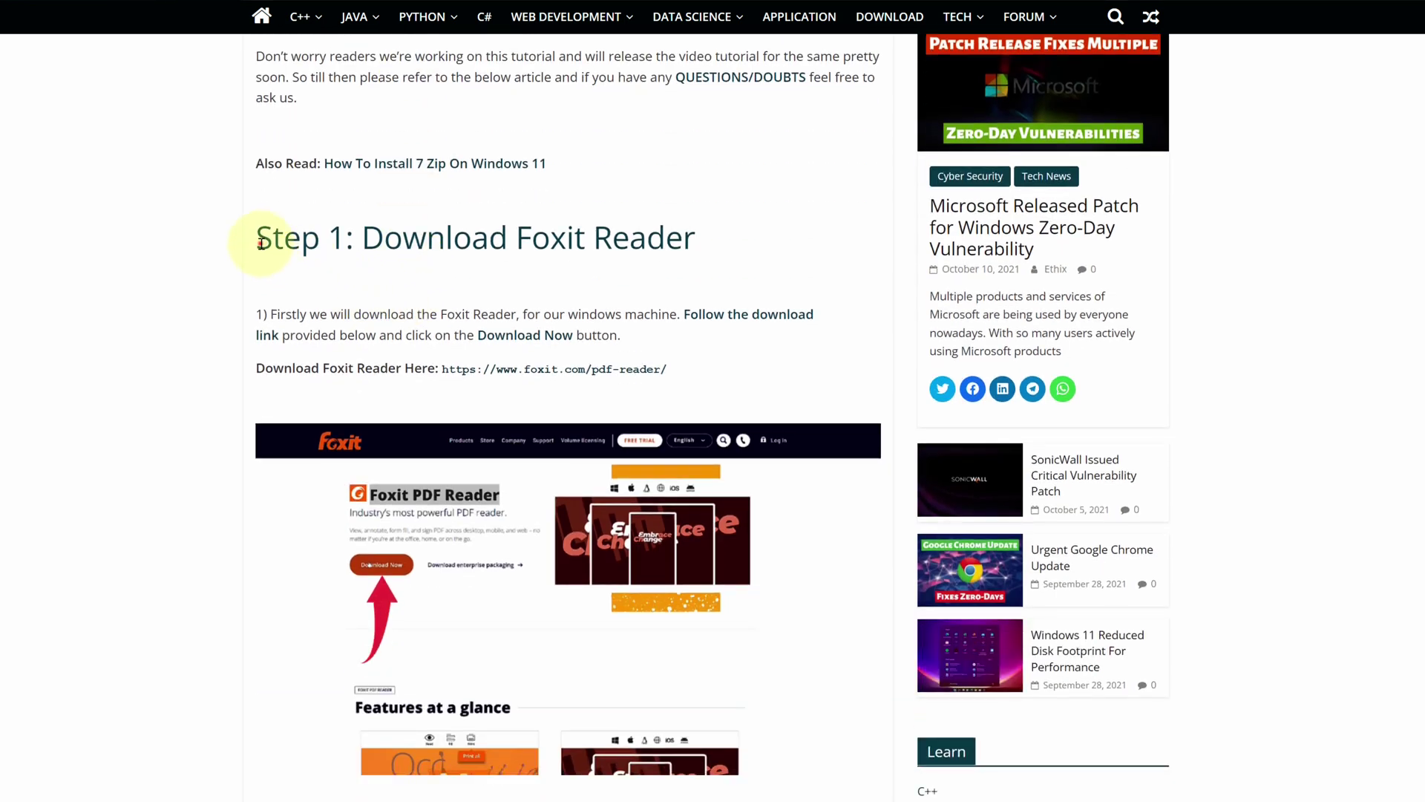
{"action": "left_click_drag", "start_coordinate": [260, 243], "coordinate": [716, 254]}
{"action": "scroll", "coordinate": [714, 260], "scroll_direction": "down", "scroll_amount": 10}
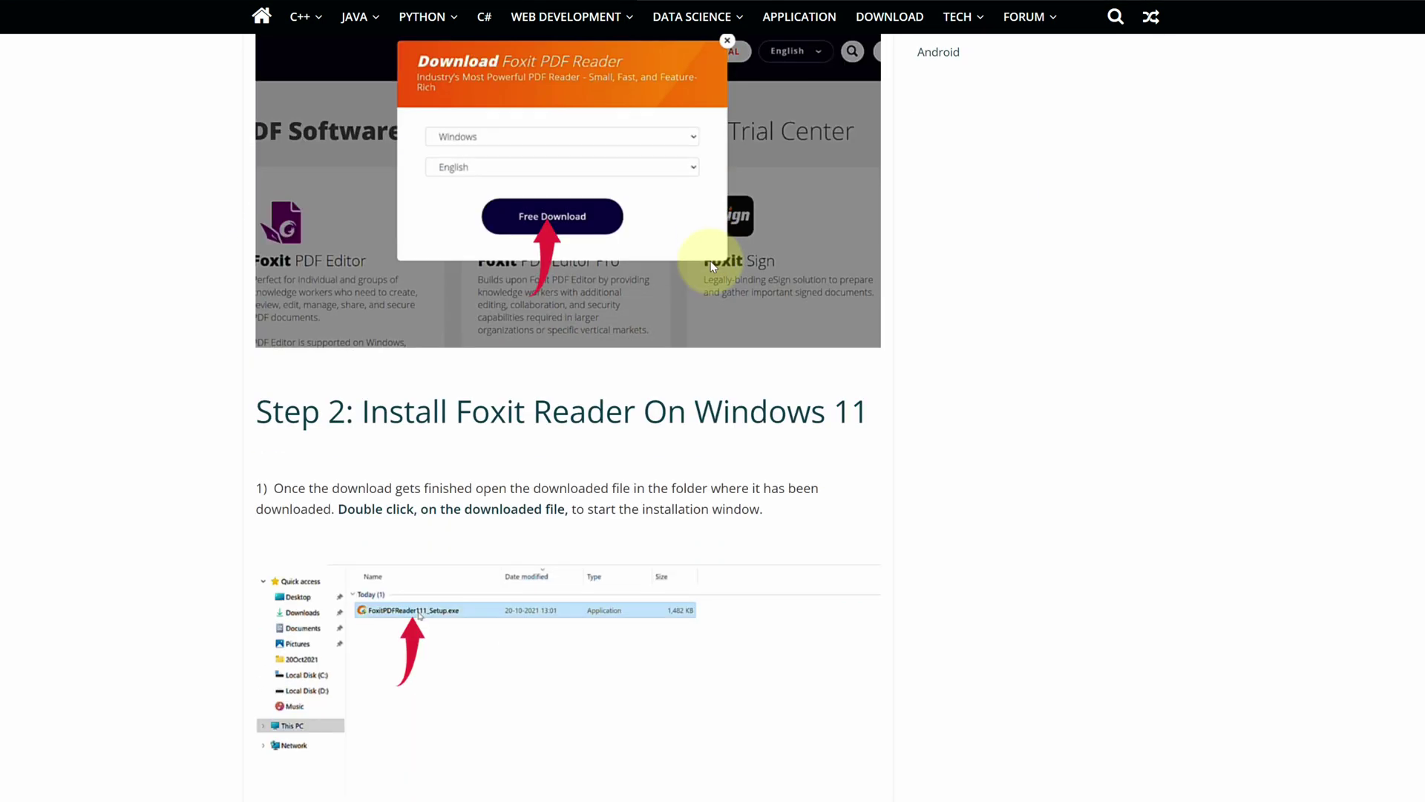
{"action": "left_click_drag", "start_coordinate": [266, 403], "coordinate": [858, 406]}
- Back at Step 1, highlight the Download Foxit Reader label and follow the foxit.com/pdf-reader link
{"action": "scroll", "coordinate": [531, 438], "scroll_direction": "up", "scroll_amount": 8}
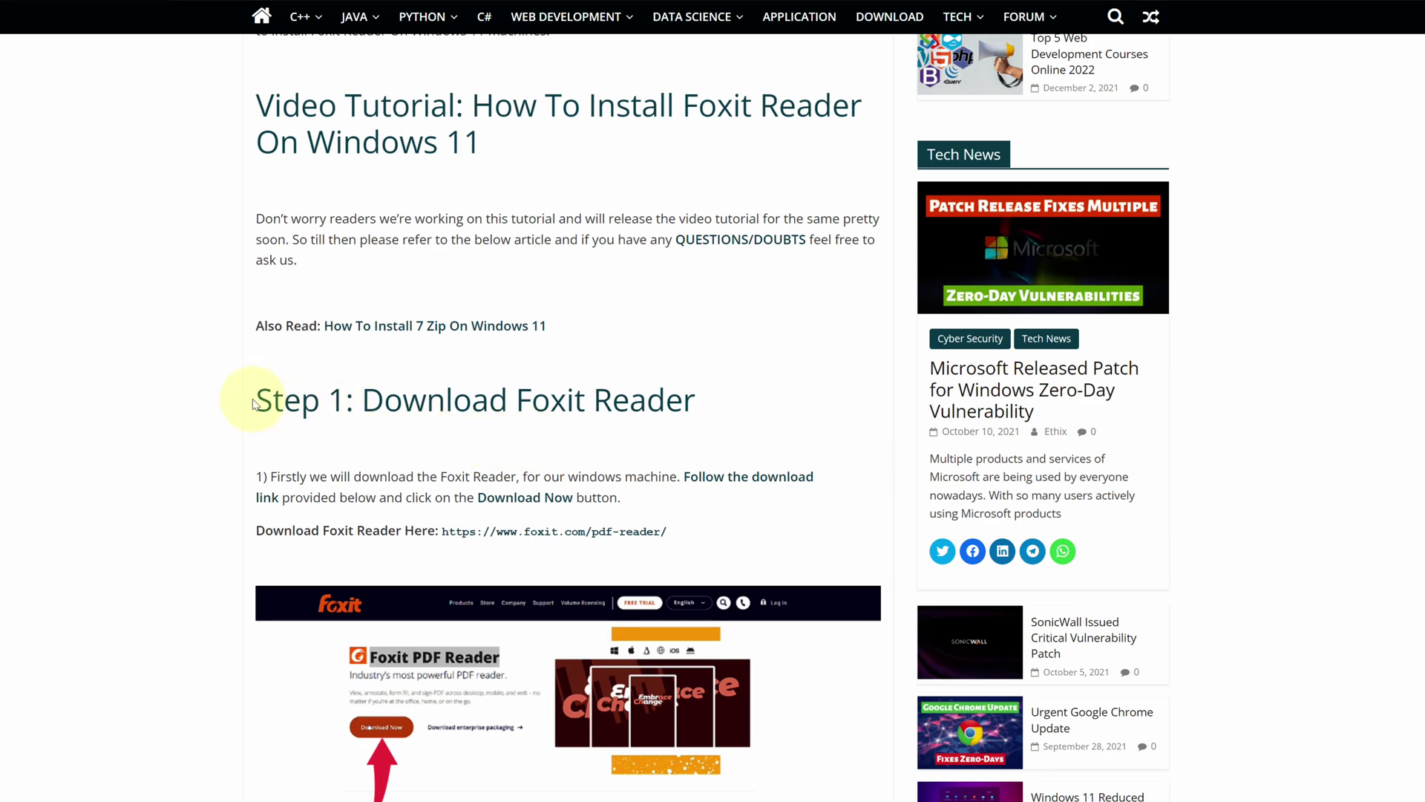
{"action": "left_click_drag", "start_coordinate": [253, 404], "coordinate": [347, 401]}
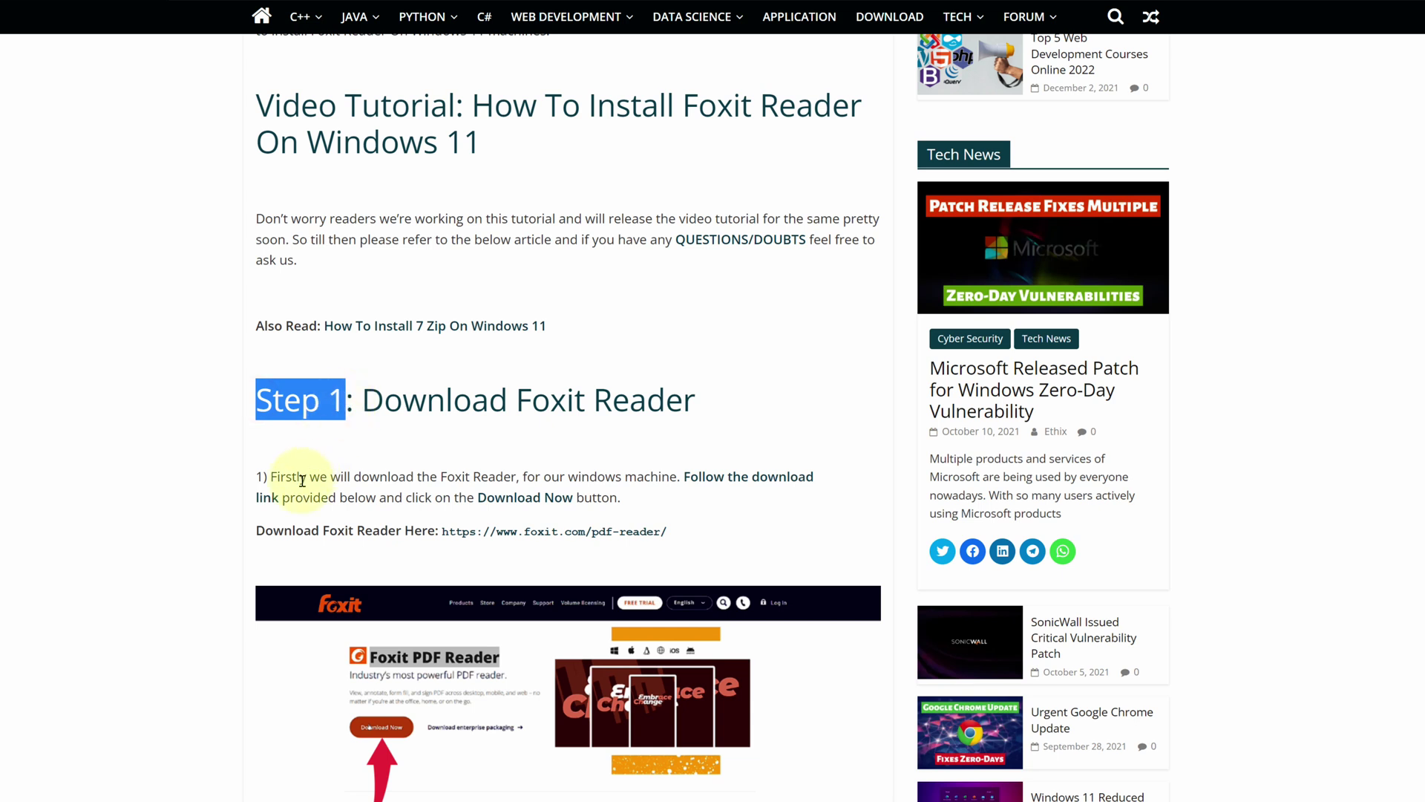
{"action": "left_click_drag", "start_coordinate": [260, 530], "coordinate": [402, 530]}
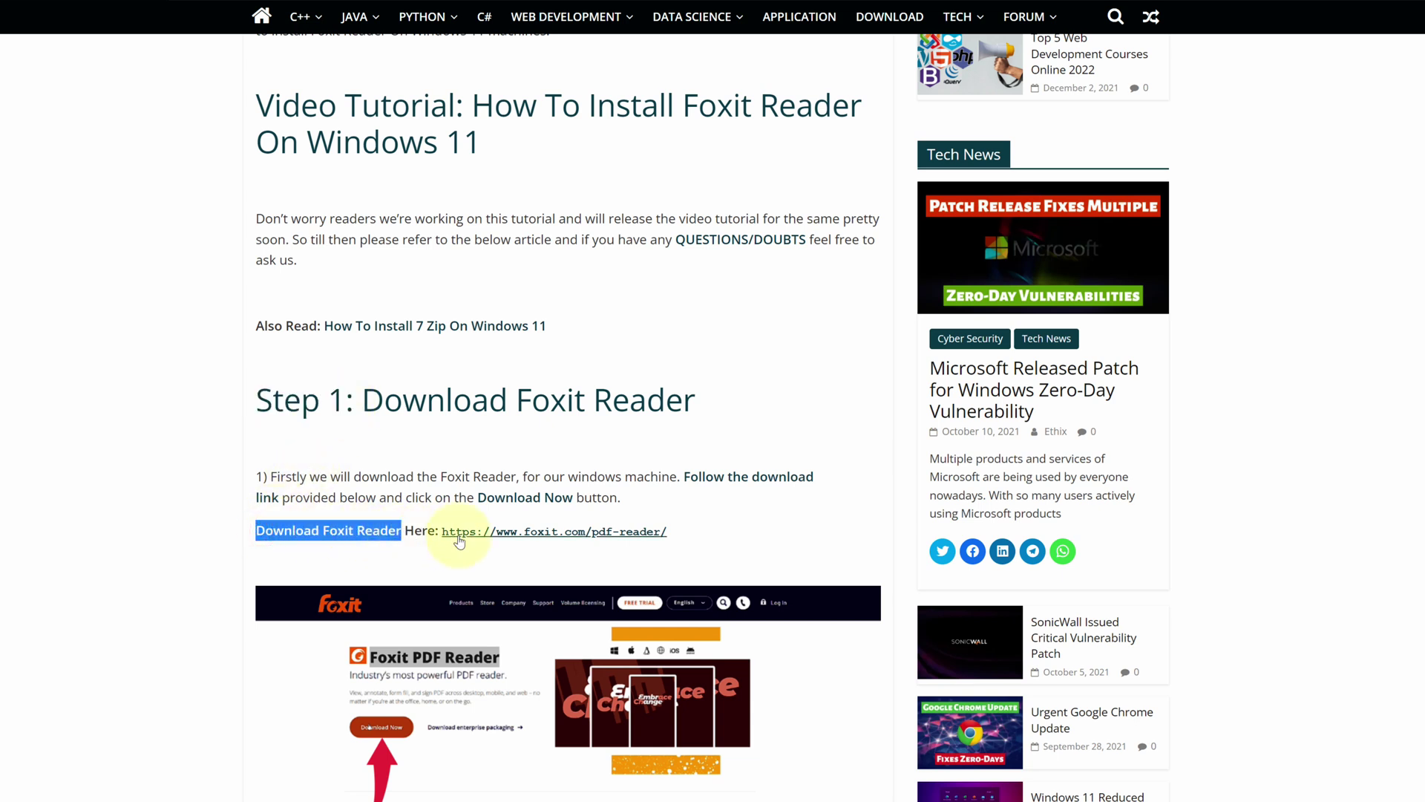
{"action": "left_click", "coordinate": [547, 533]}
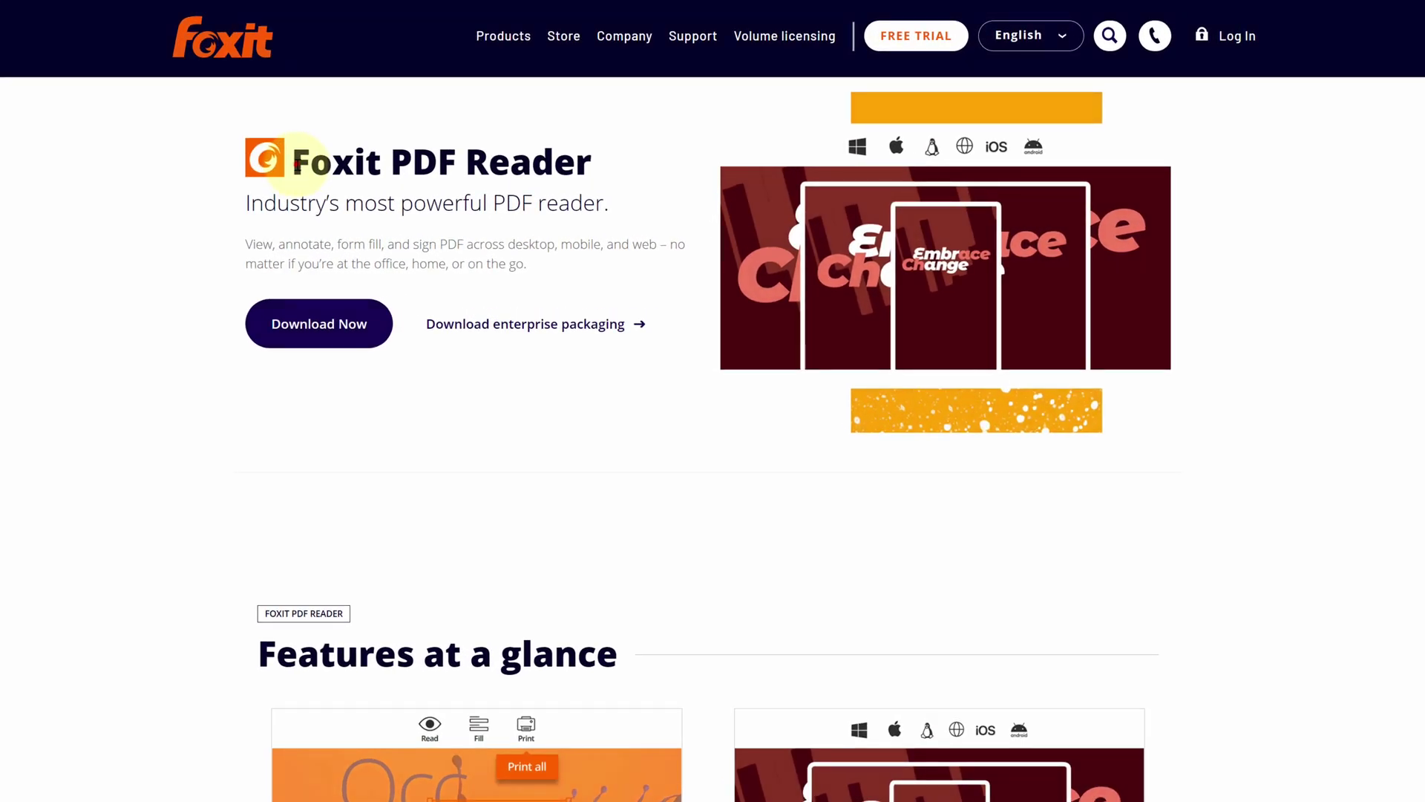
- Request the free Windows, English download of Foxit PDF Reader via Download Now
{"action": "left_click_drag", "start_coordinate": [296, 164], "coordinate": [585, 166]}
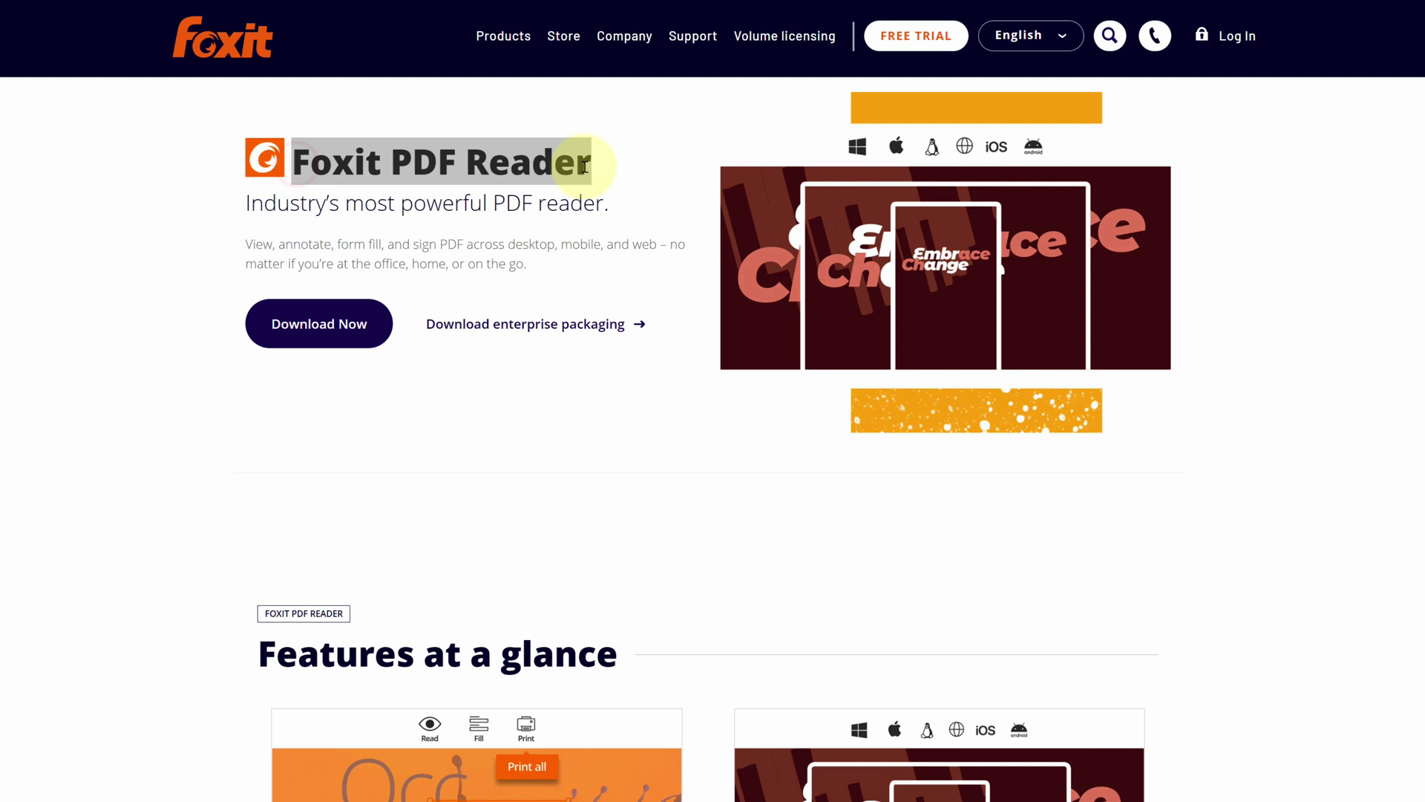
{"action": "left_click", "coordinate": [318, 334]}
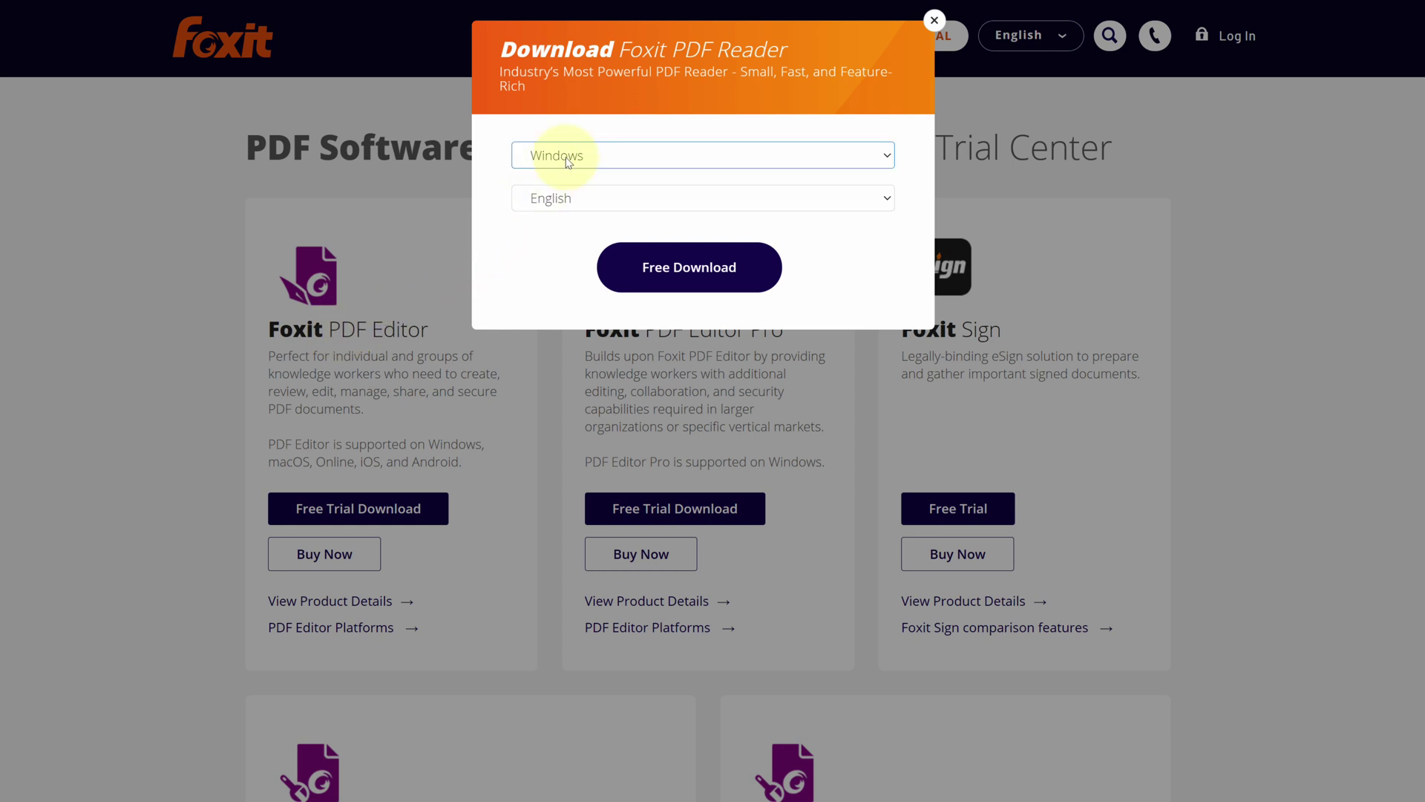
{"action": "left_click", "coordinate": [679, 282]}
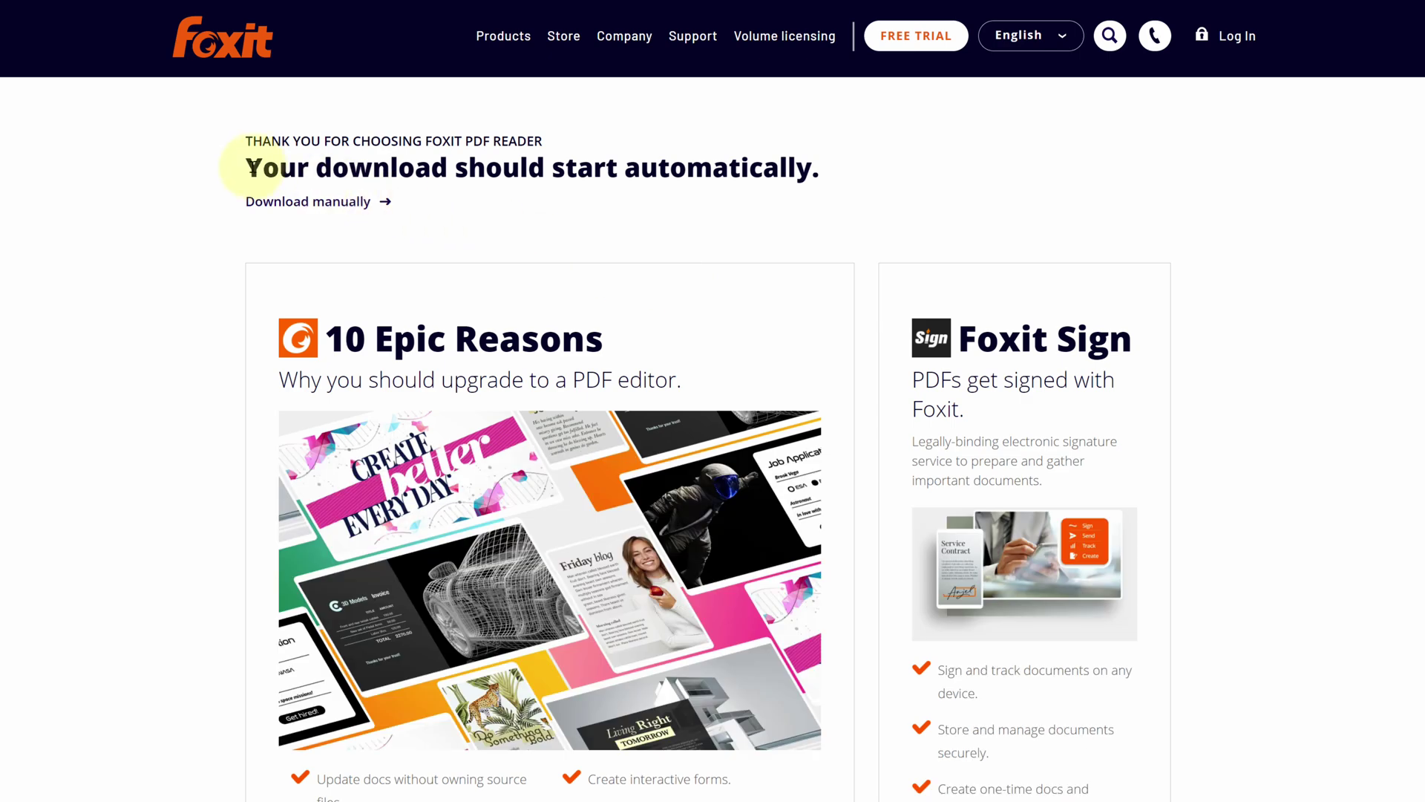
- Highlight the automatic-download message and wait for the FoxitPDFReader11 installer to download
{"action": "left_click_drag", "start_coordinate": [254, 165], "coordinate": [836, 172]}
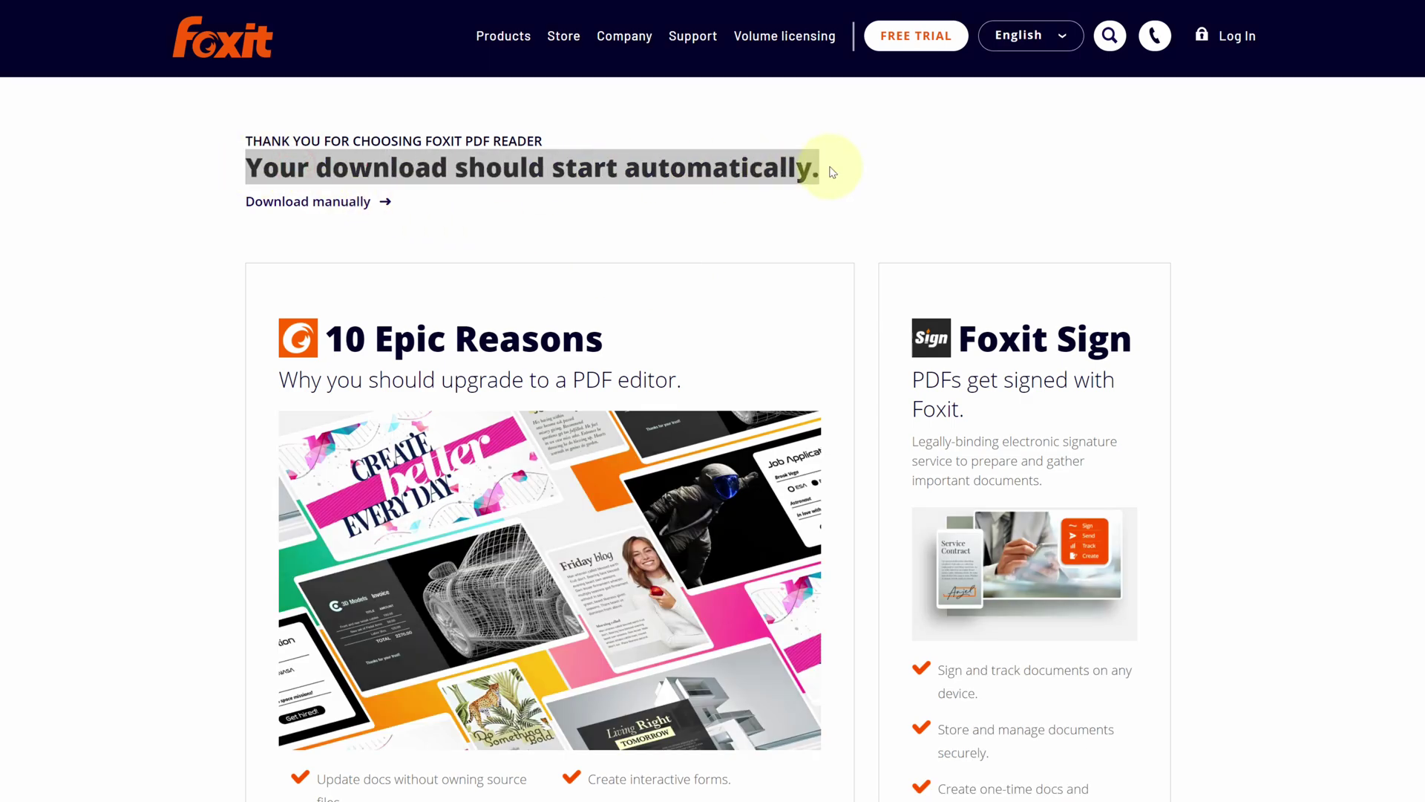
{"action": "scroll", "coordinate": [816, 171], "scroll_direction": "down", "scroll_amount": 3}
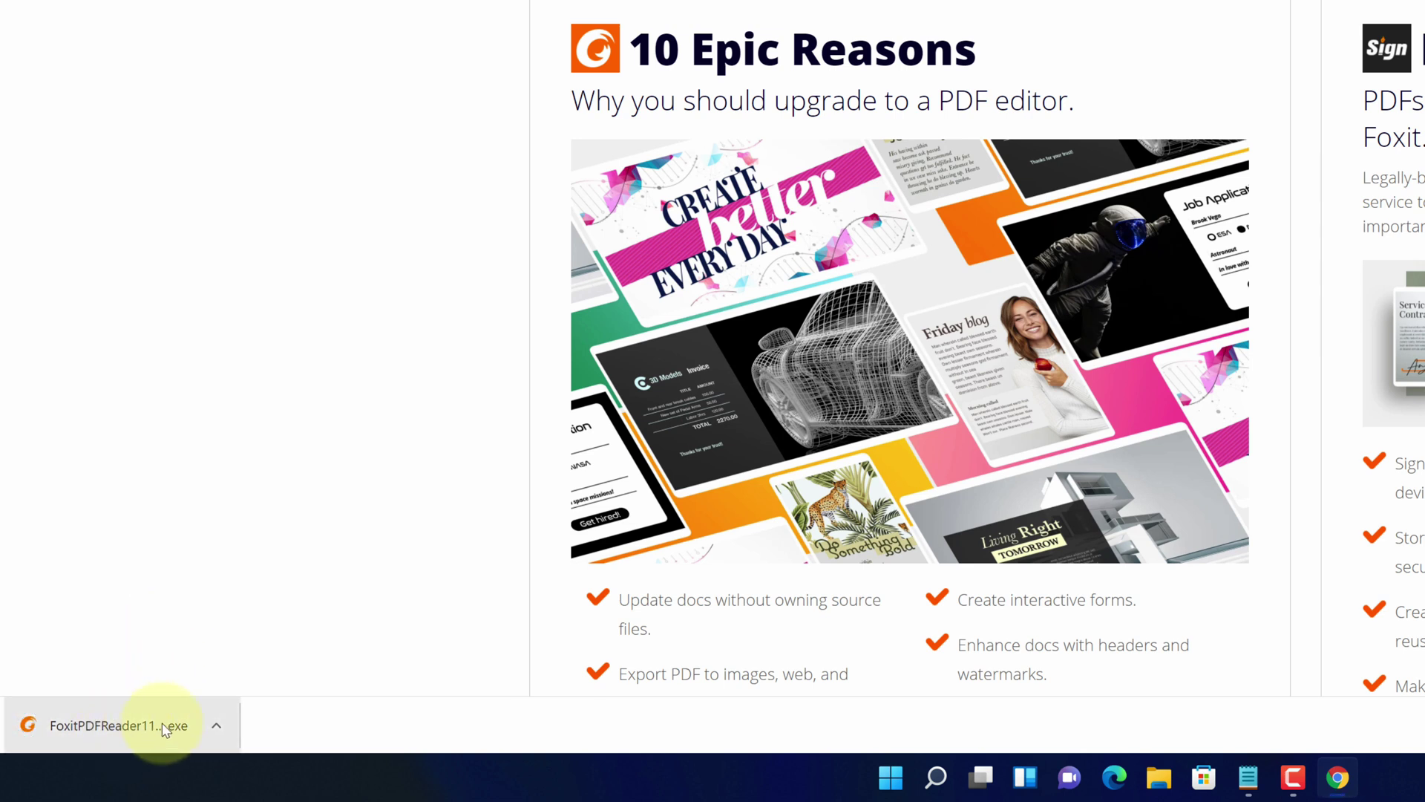
- Show the download in the Downloads folder and run FoxitPDFReader111_Setup.exe
{"action": "left_click", "coordinate": [209, 726]}
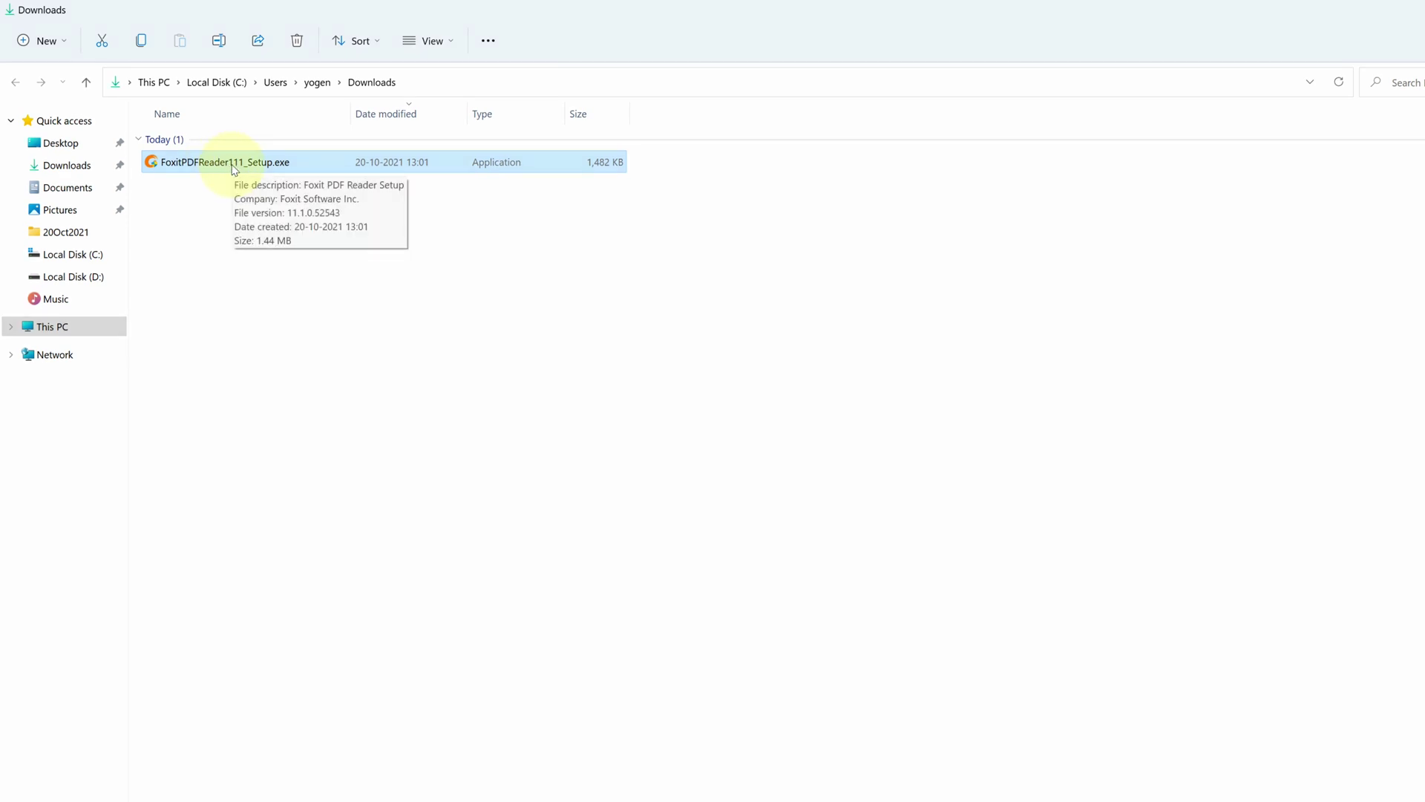
{"action": "double_click", "coordinate": [234, 167]}
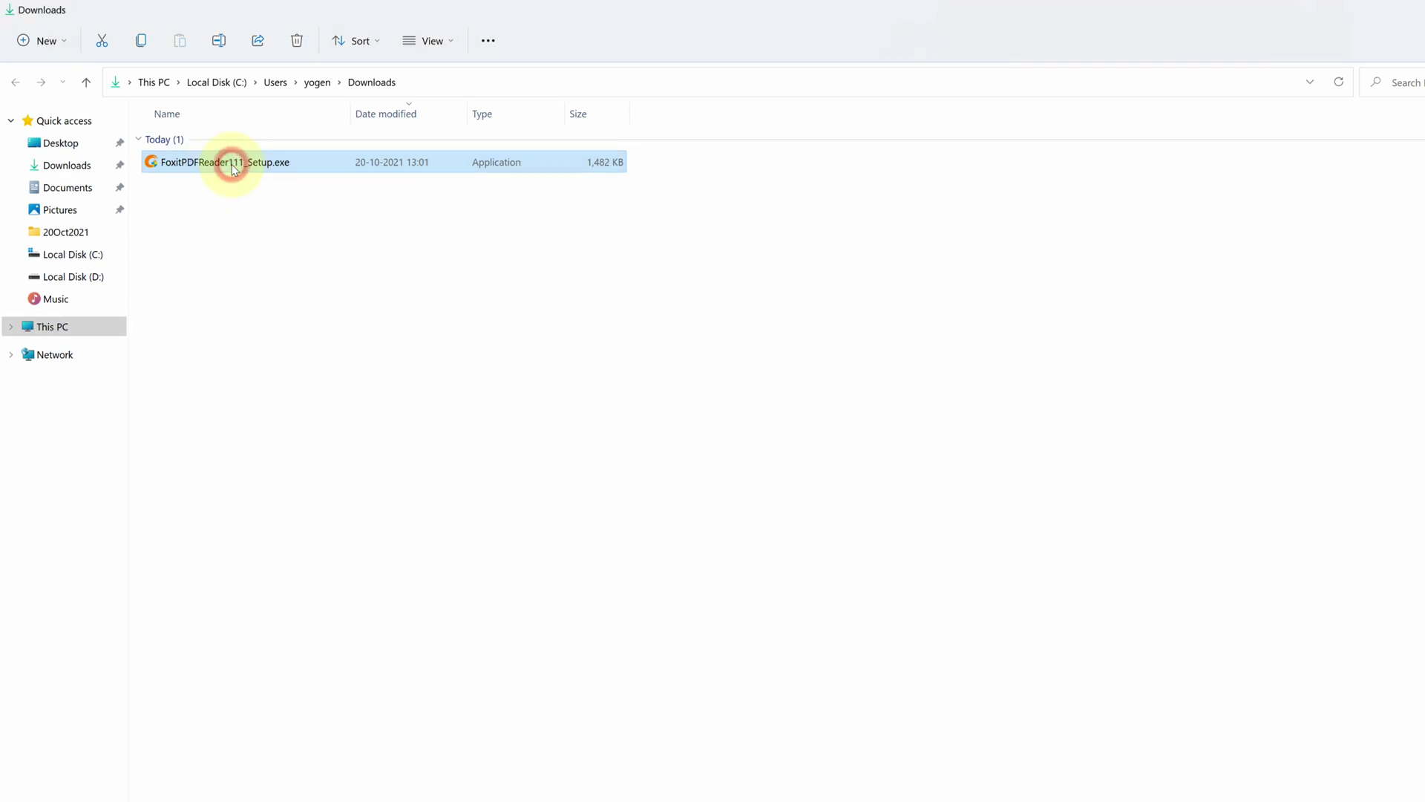
- Close Explorer and Chrome, minimize Notepad, then run the default install accepting the licence
{"action": "left_click_drag", "start_coordinate": [601, 140], "coordinate": [643, 143]}
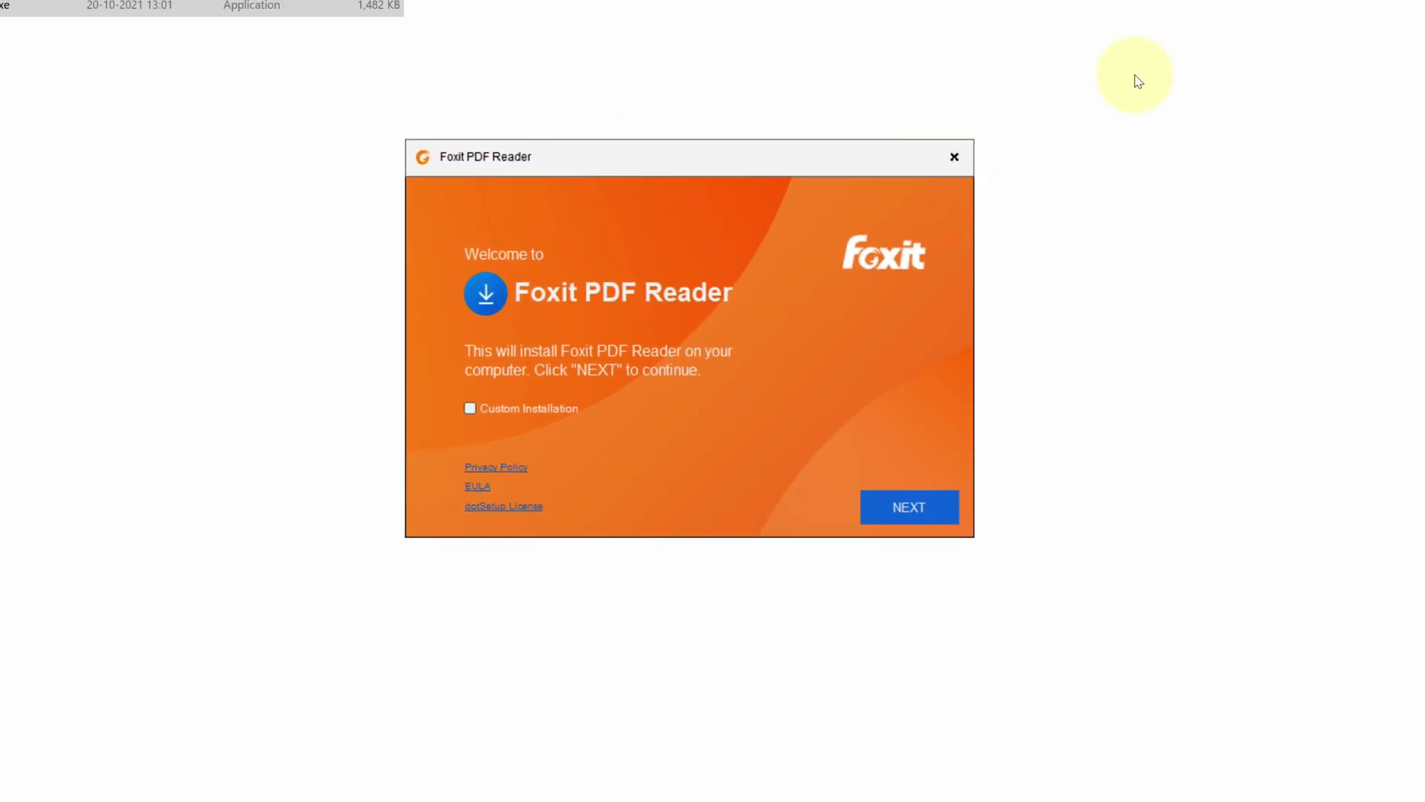
{"action": "left_click", "coordinate": [1414, 9]}
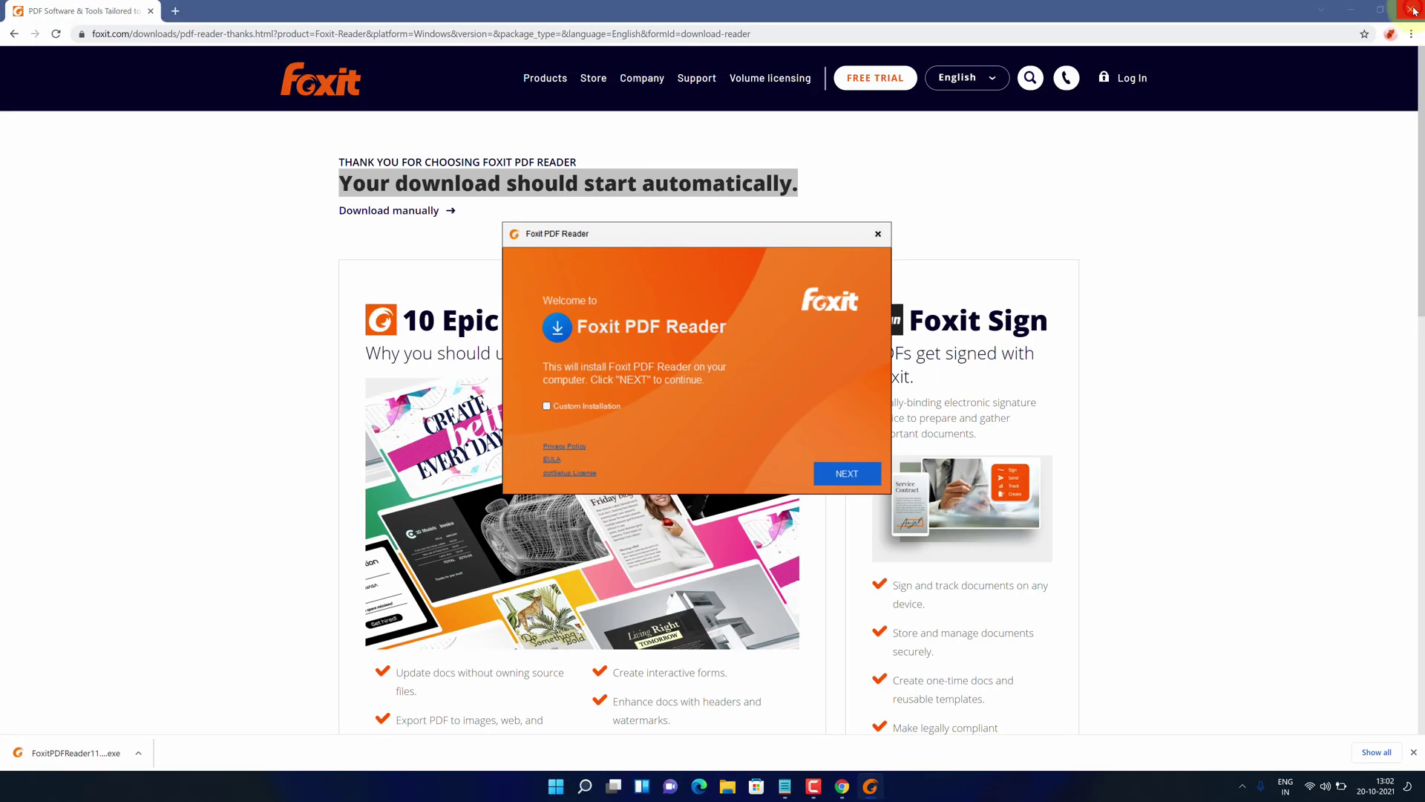
{"action": "left_click", "coordinate": [1414, 9]}
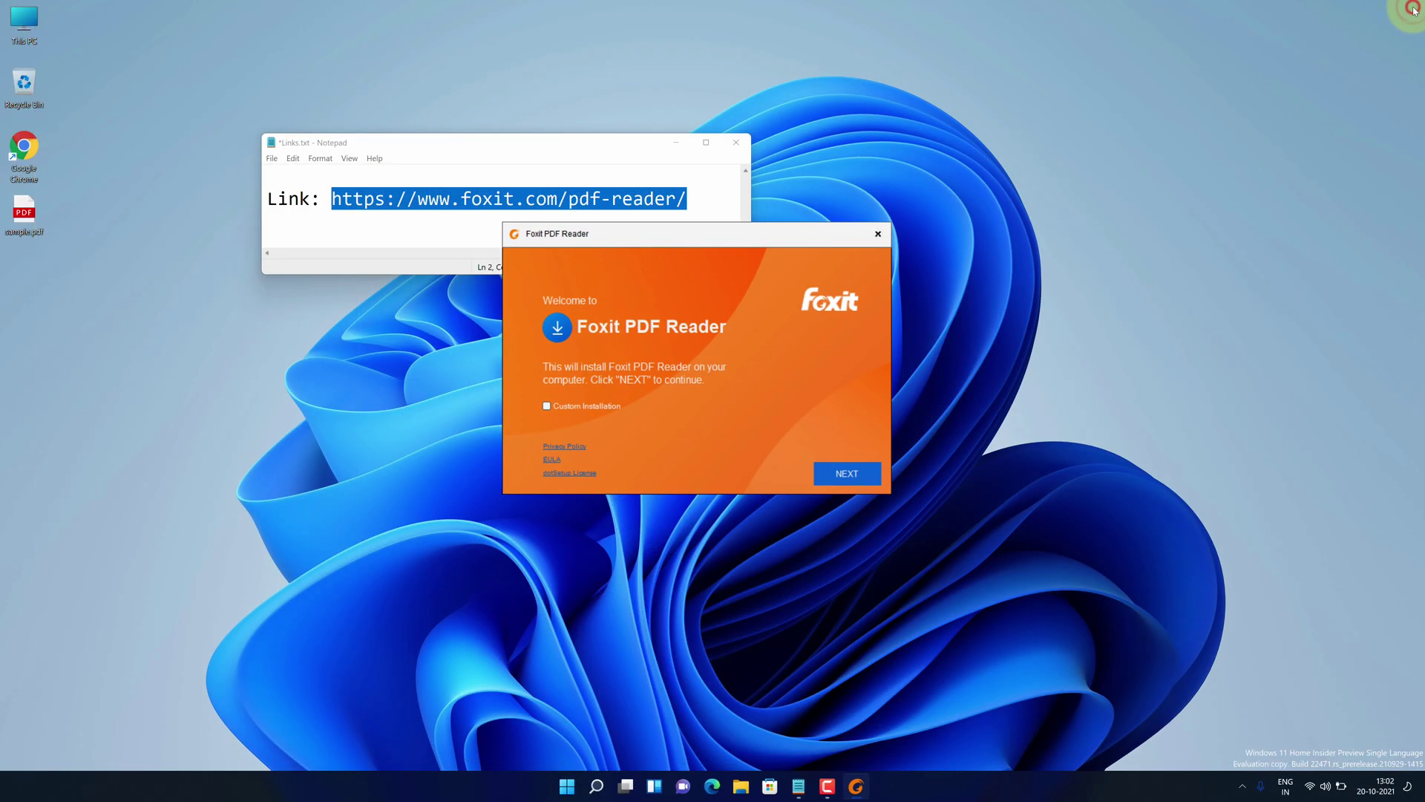
{"action": "left_click", "coordinate": [675, 143]}
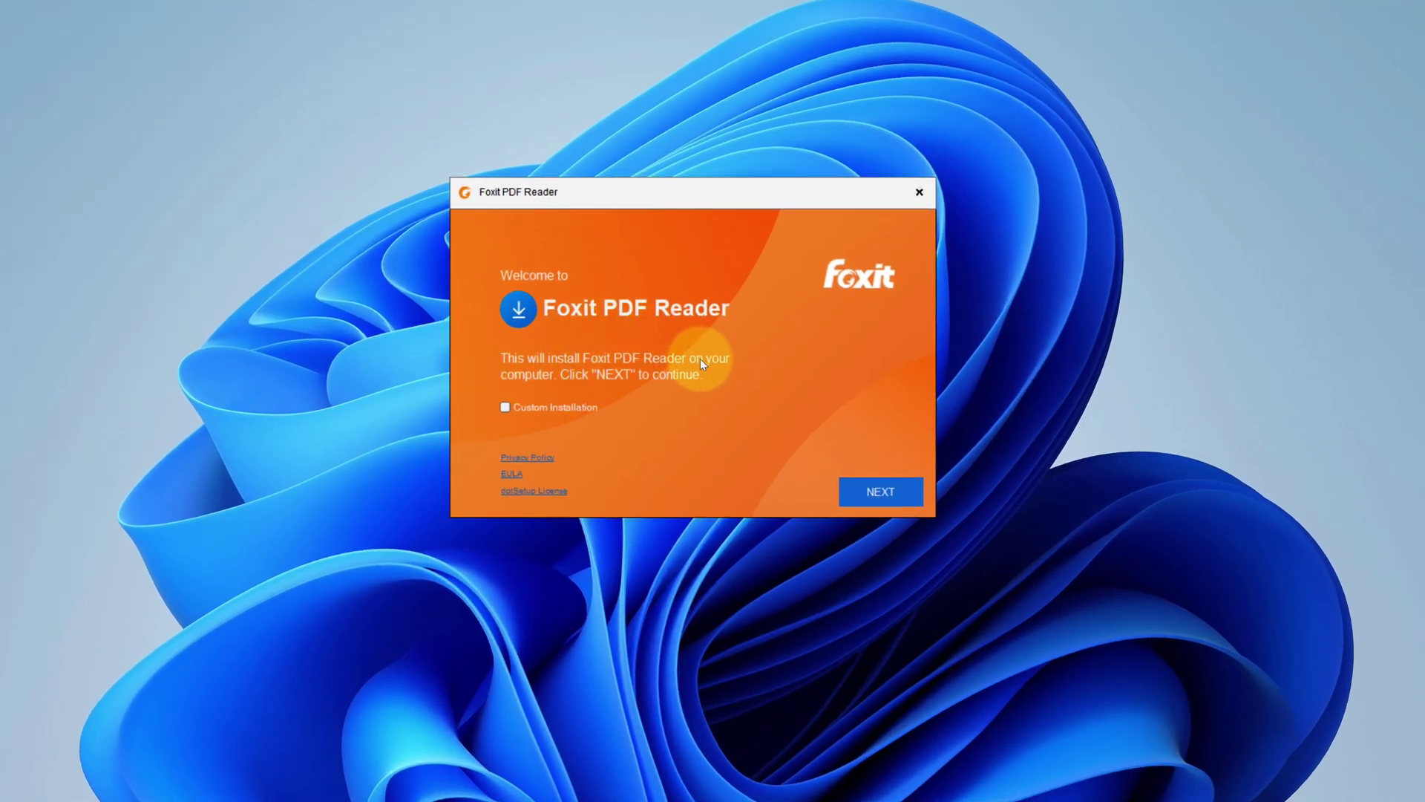
{"action": "left_click", "coordinate": [866, 499]}
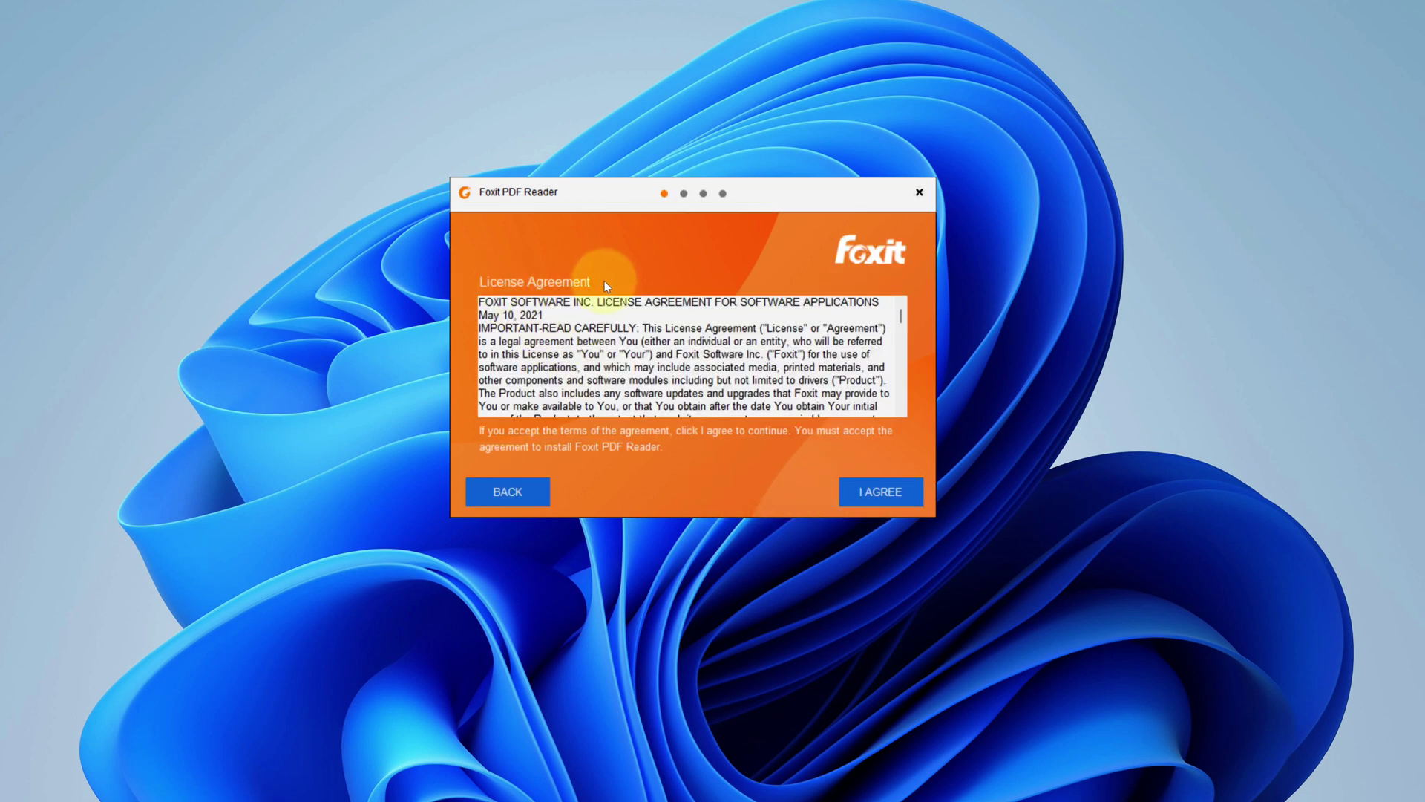
{"action": "left_click", "coordinate": [870, 492]}
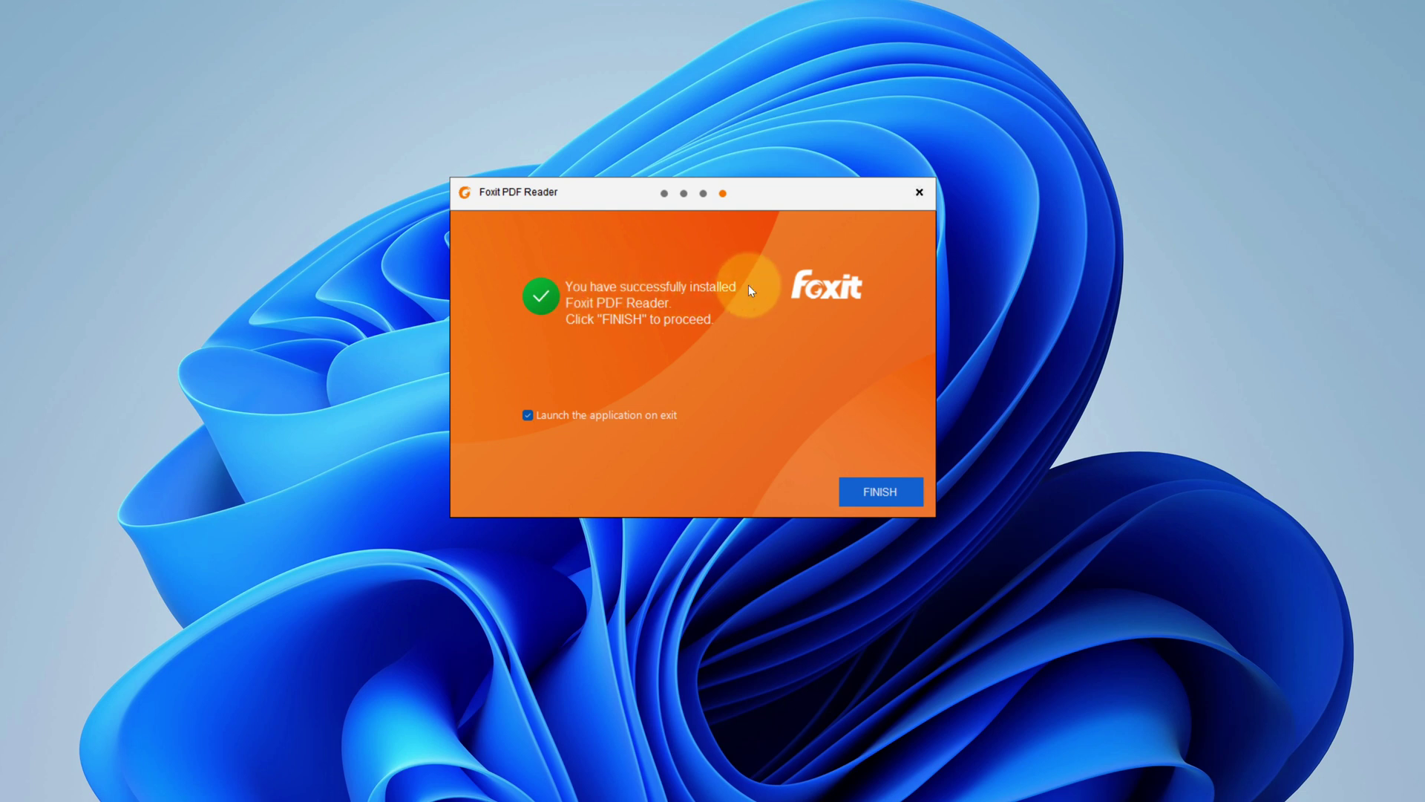
- Finish setup launching the reader, decline registration with Not Now, and centre the window
{"action": "left_click", "coordinate": [881, 493]}
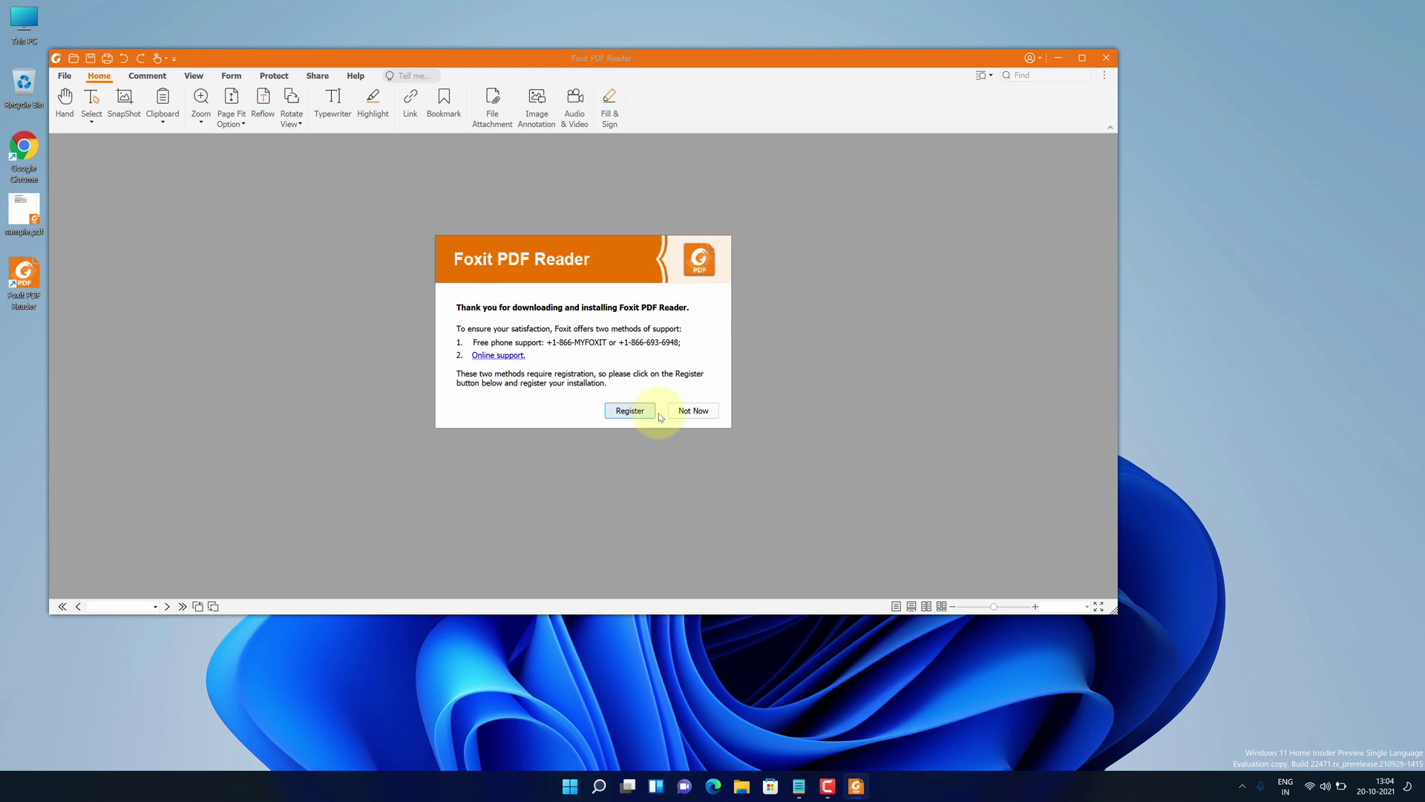
{"action": "left_click", "coordinate": [694, 412]}
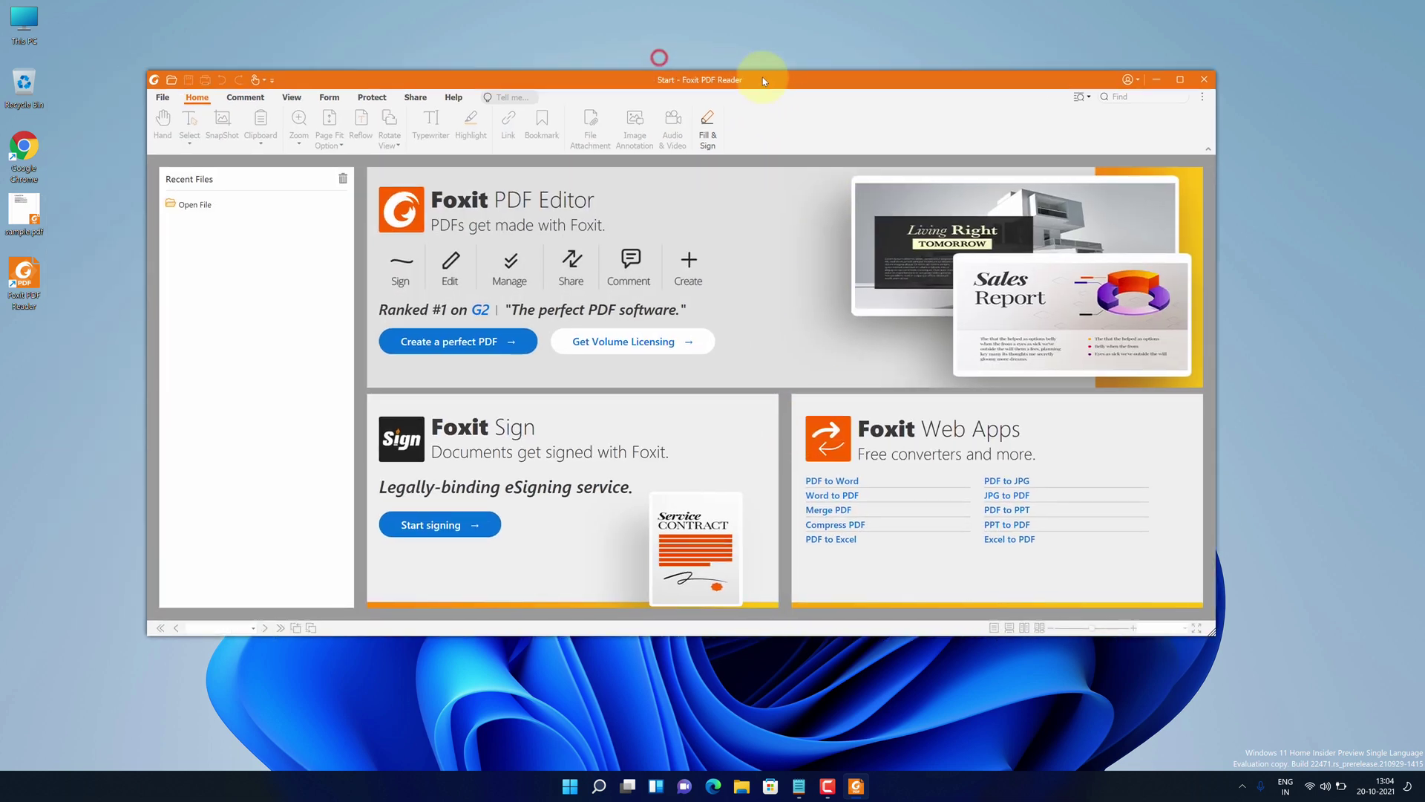
{"action": "left_click_drag", "start_coordinate": [661, 61], "coordinate": [781, 71]}
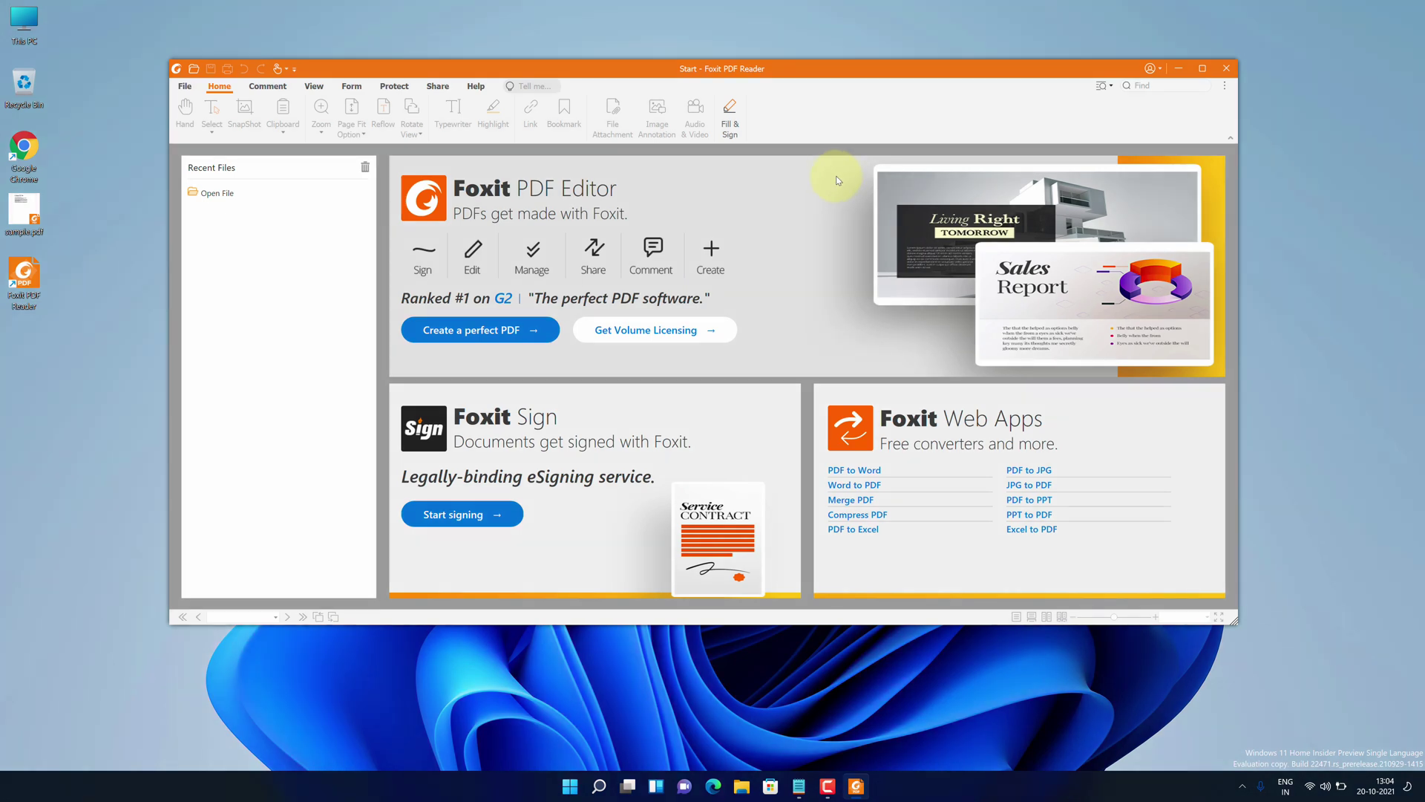
- Close Foxit's Start page window, open sample.pdf from the desktop, and view 'A Simple PDF File'
{"action": "left_click", "coordinate": [1226, 69]}
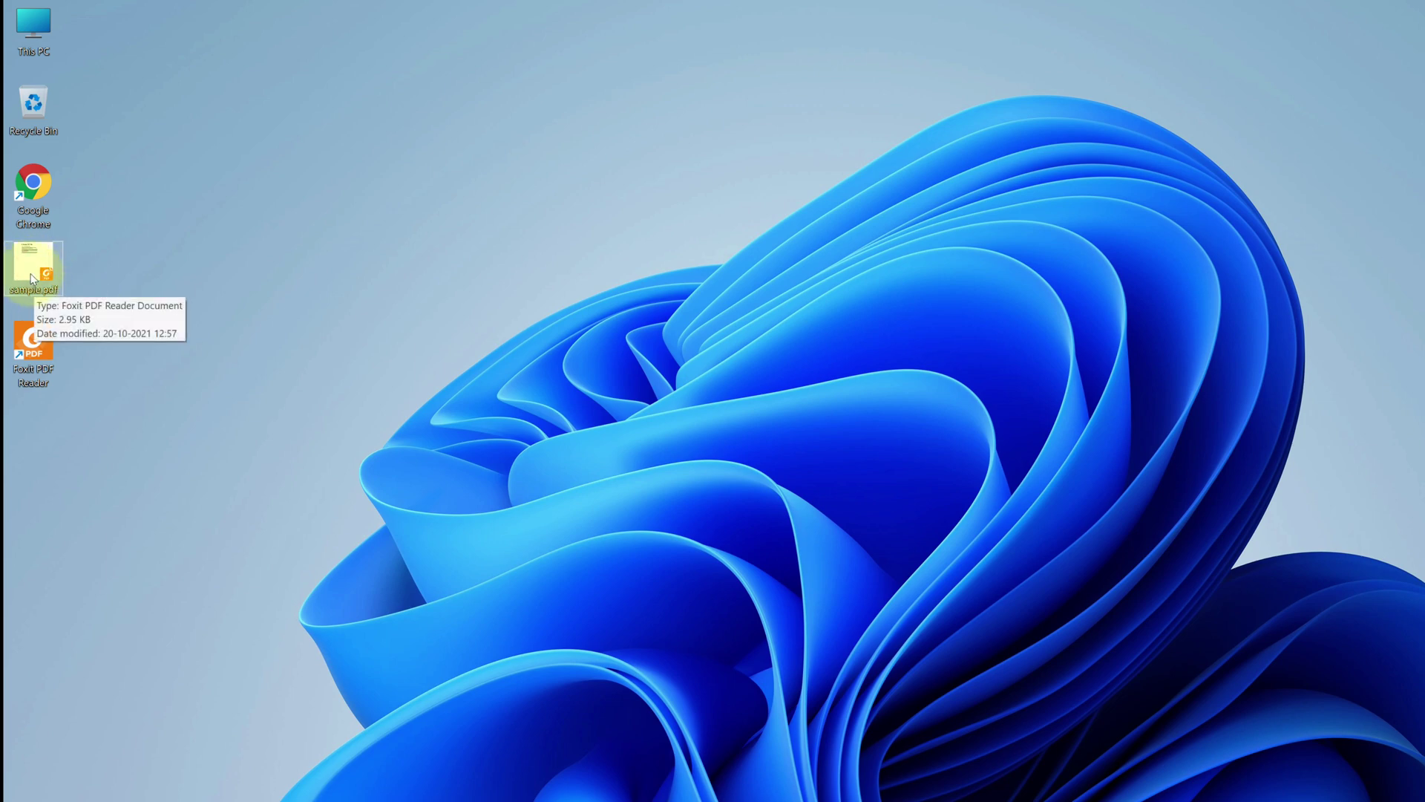
{"action": "left_click", "coordinate": [40, 276]}
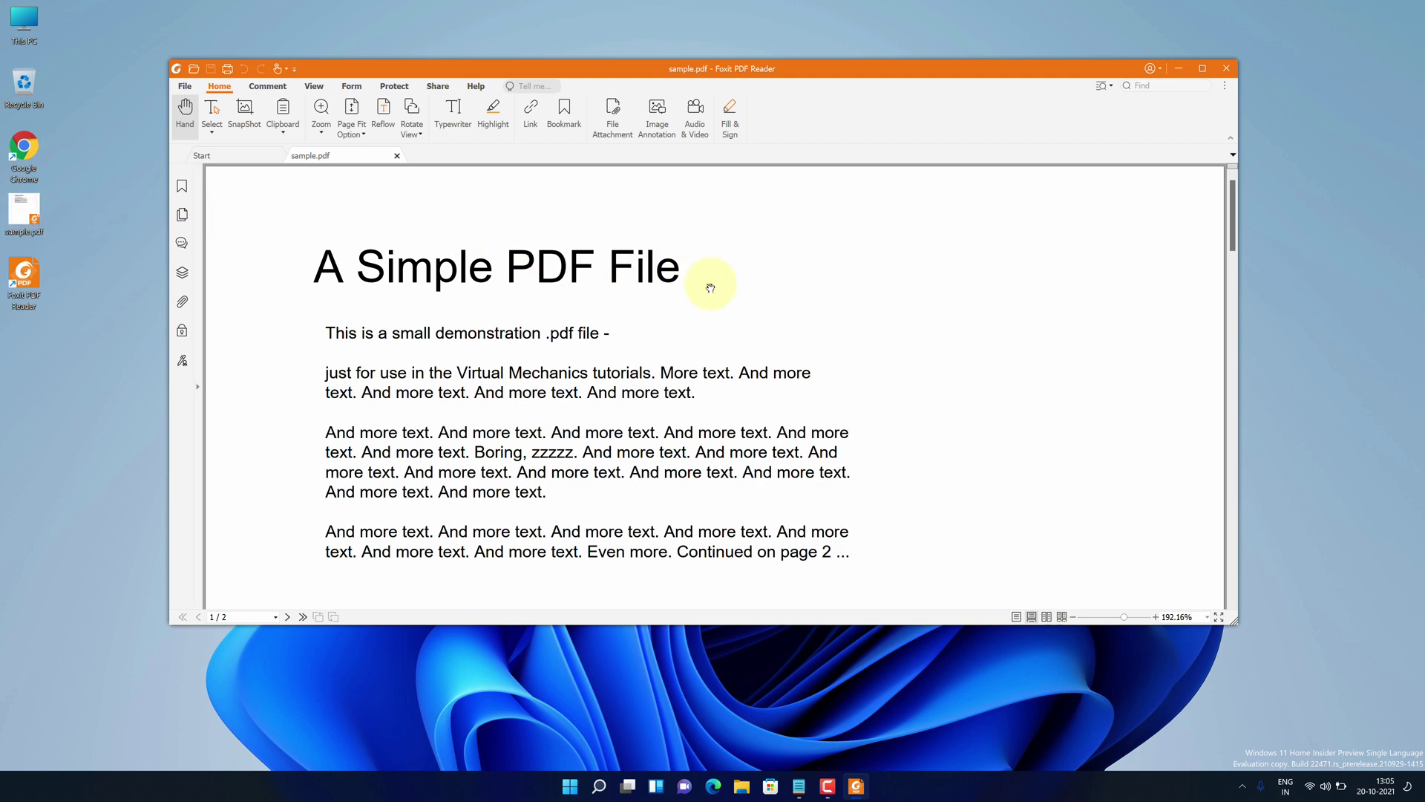
{"action": "scroll", "coordinate": [713, 289], "scroll_direction": "down", "scroll_amount": 15}
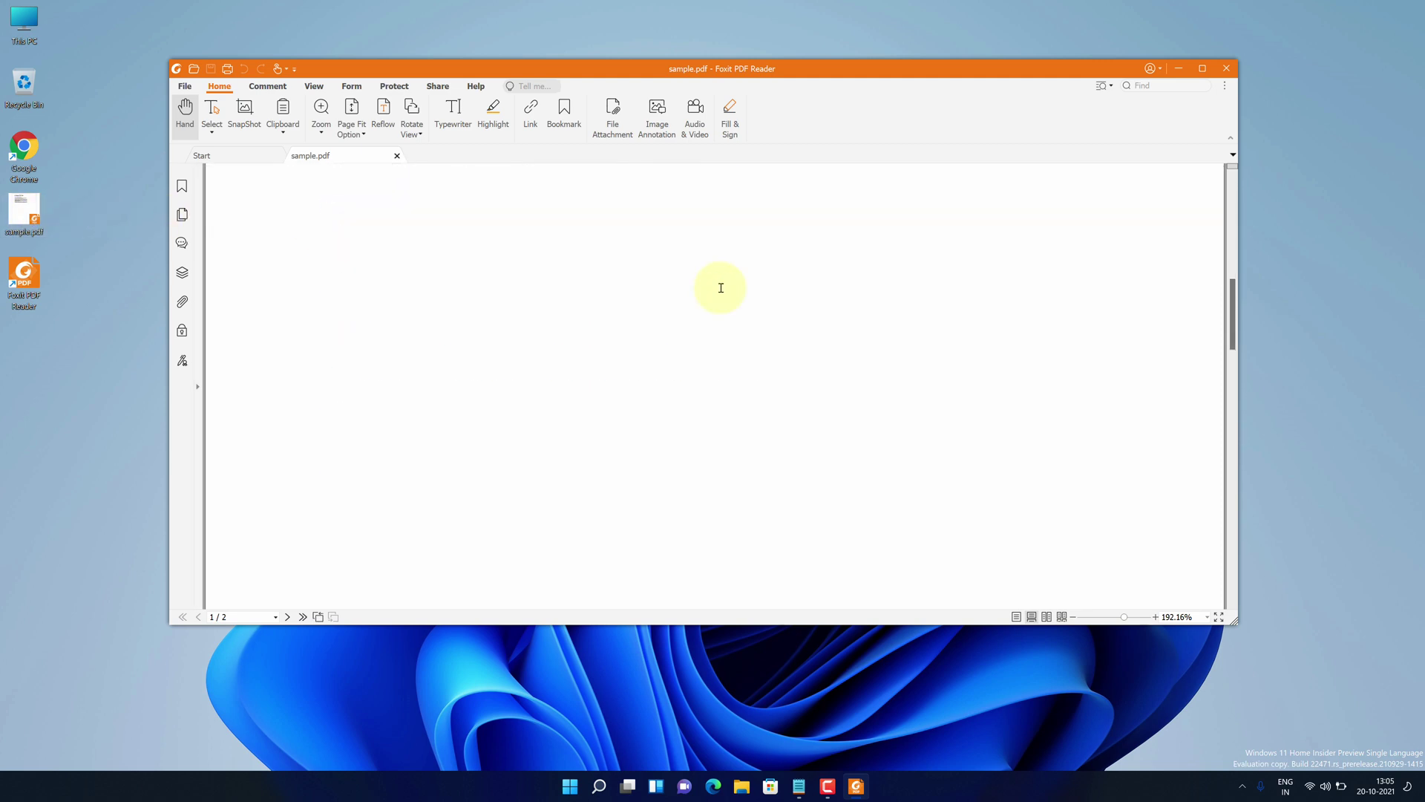